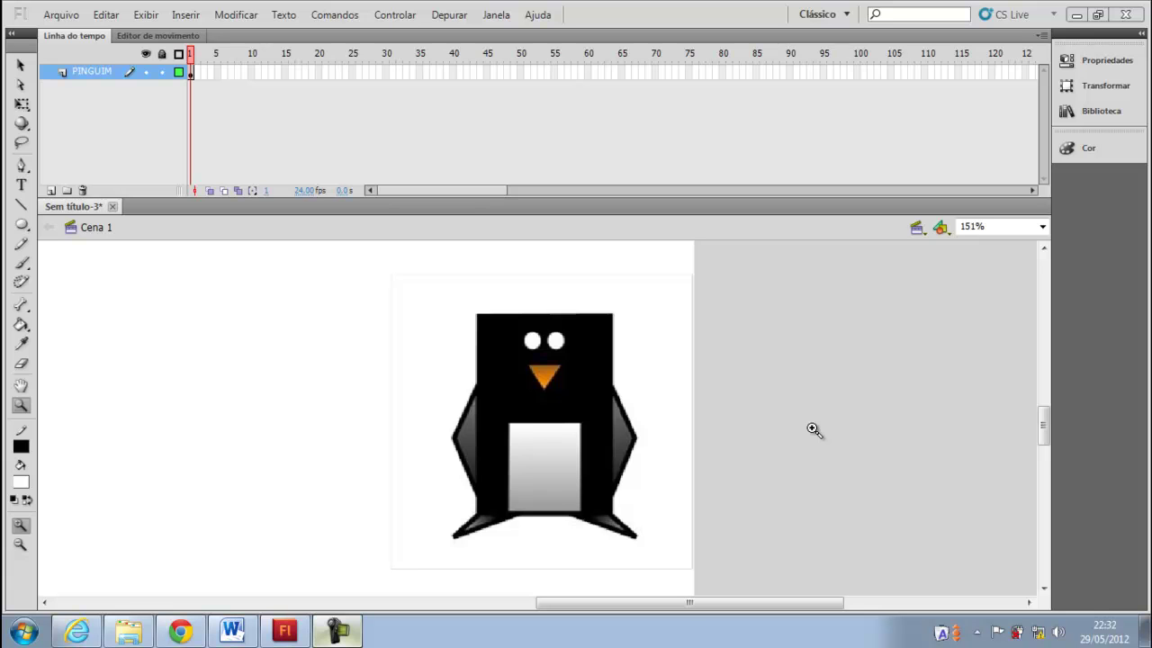
# Select the reference penguin and zoom out to fit the whole stage.
pyautogui.click(21, 65)
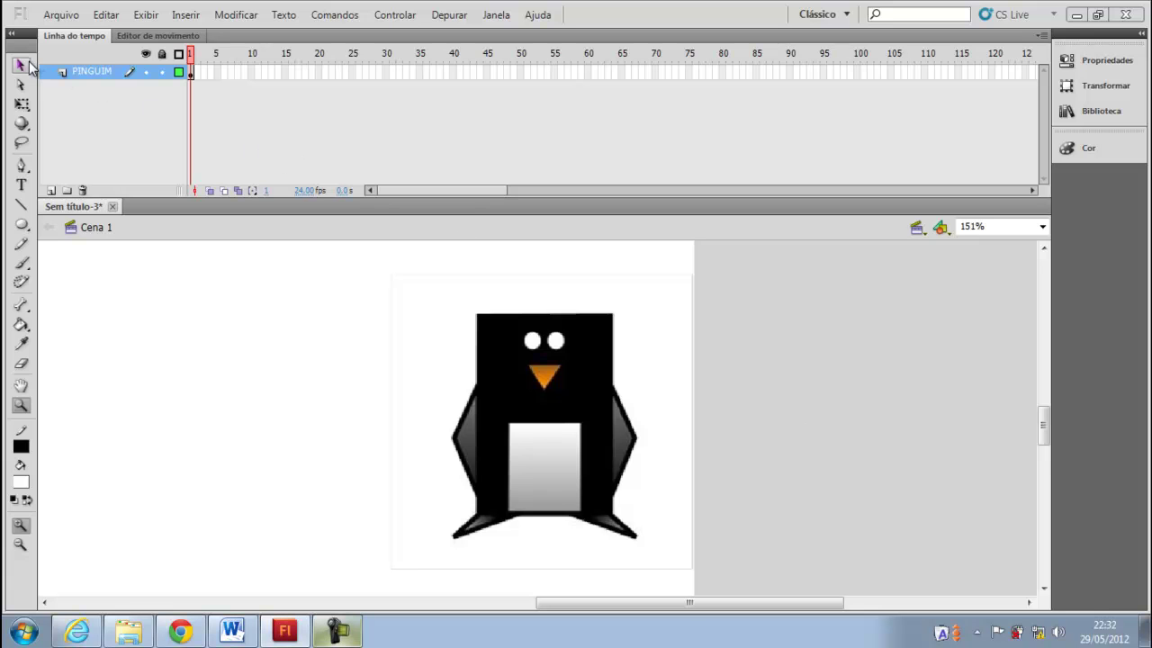
pyautogui.click(503, 415)
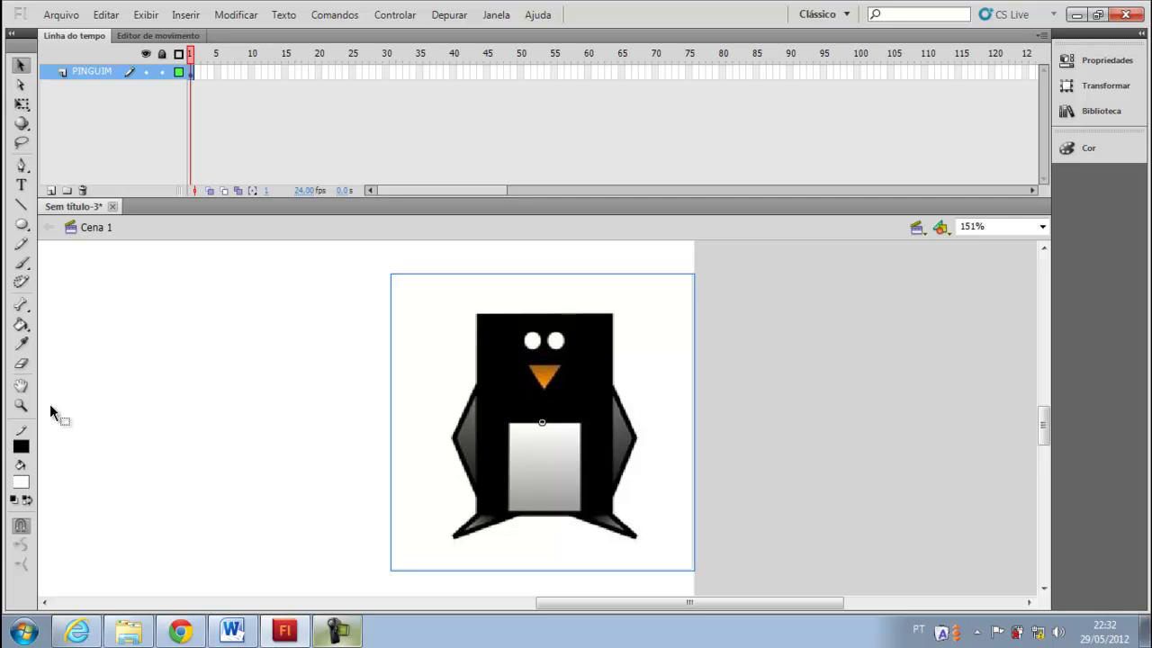
pyautogui.click(20, 405)
pyautogui.hotkey('ctrl', '2')
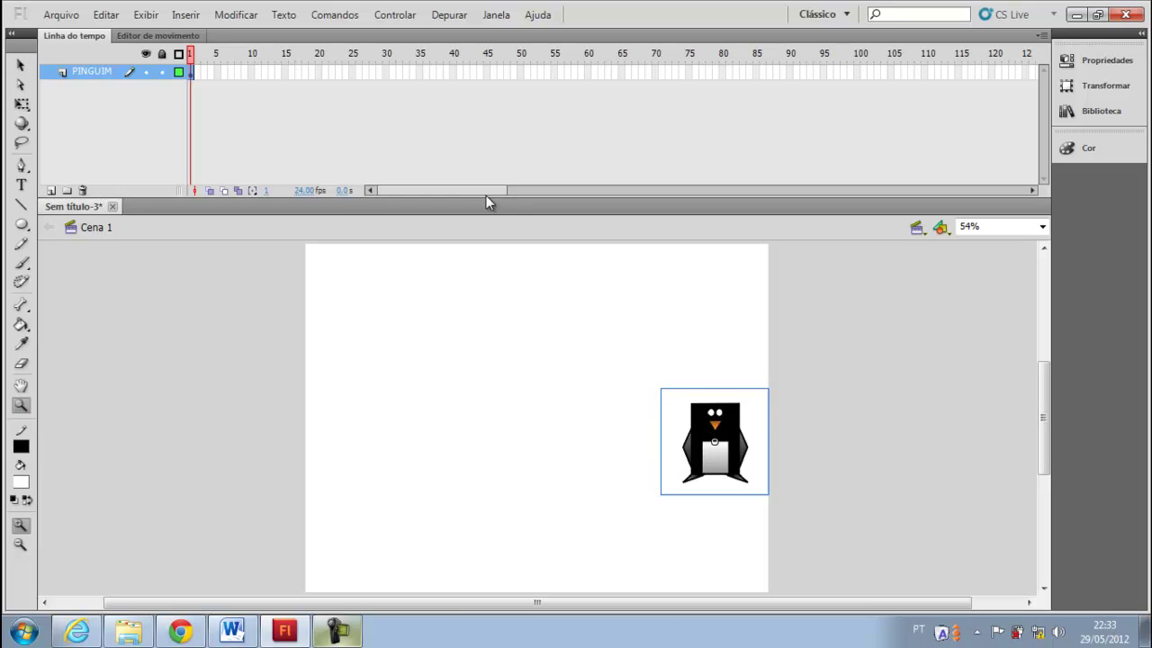
# Turn on object drawing mode and show the 1024 x 768 px, 24 fps document properties.
pyautogui.click(21, 224)
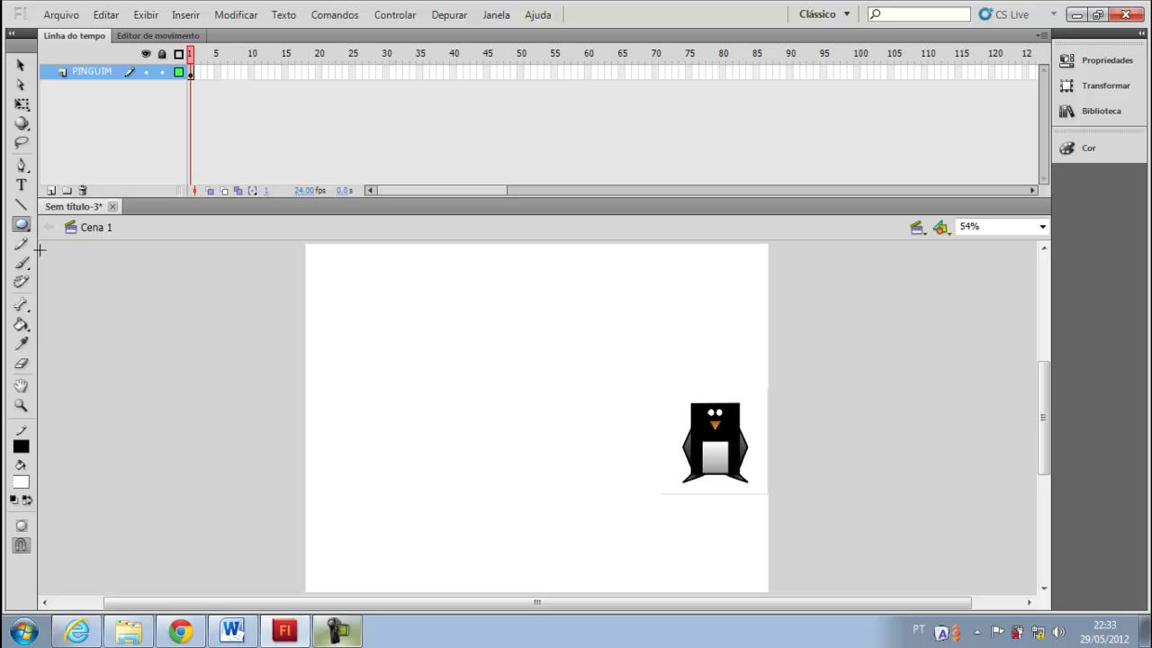
pyautogui.click(21, 527)
pyautogui.click(22, 406)
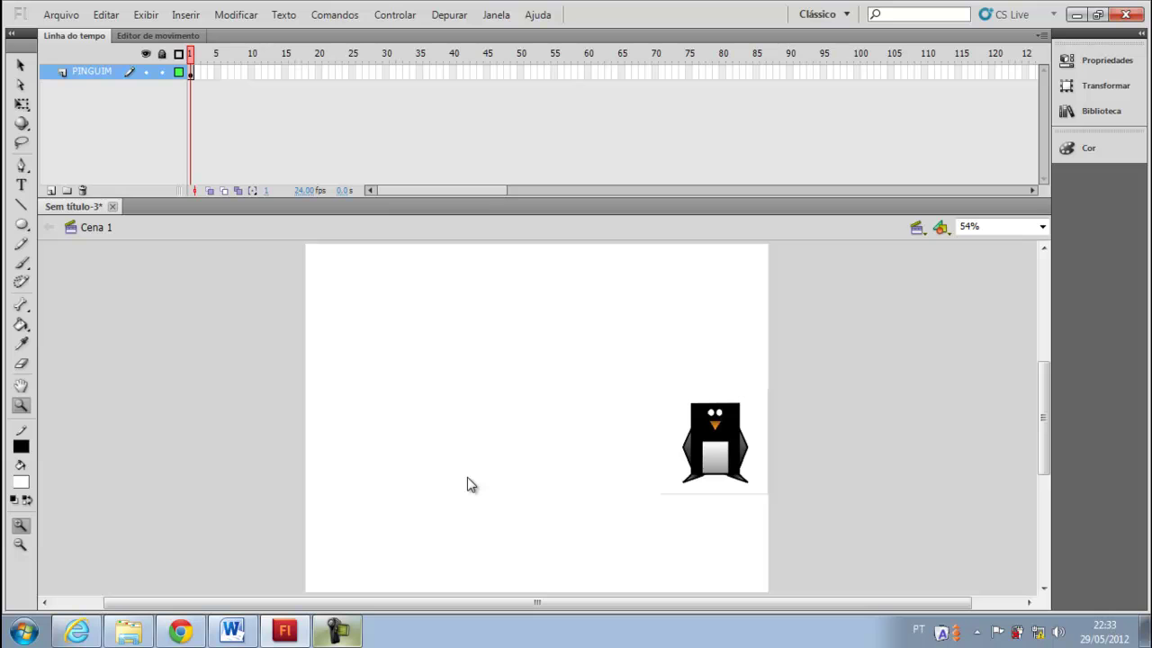
pyautogui.click(20, 66)
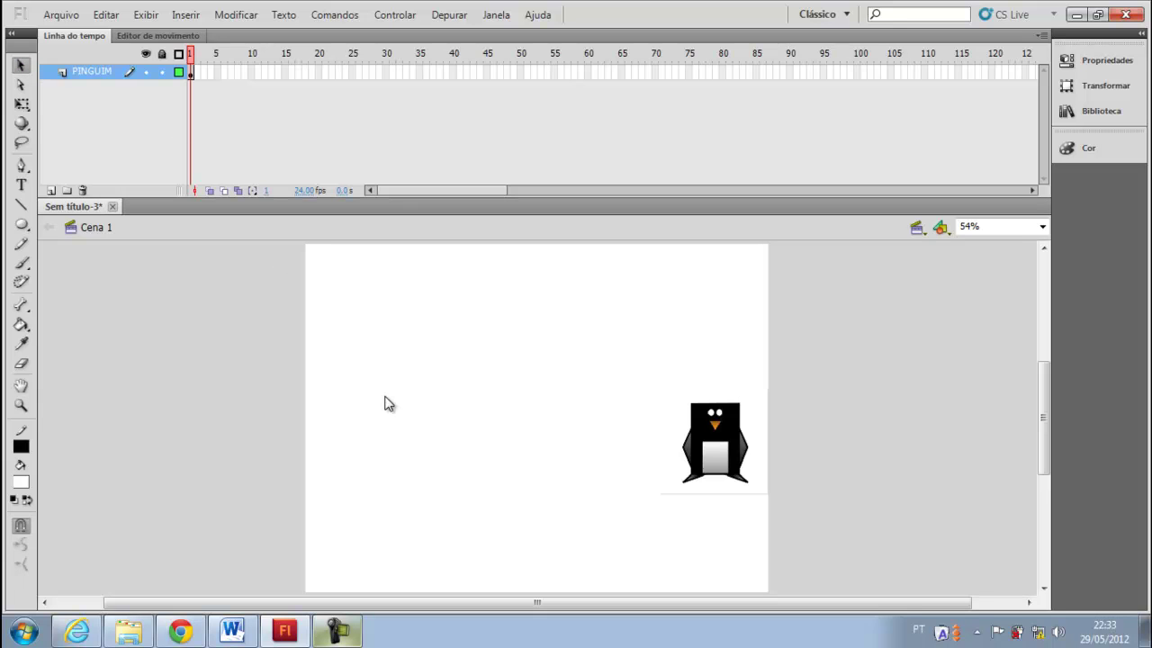
pyautogui.click(1093, 61)
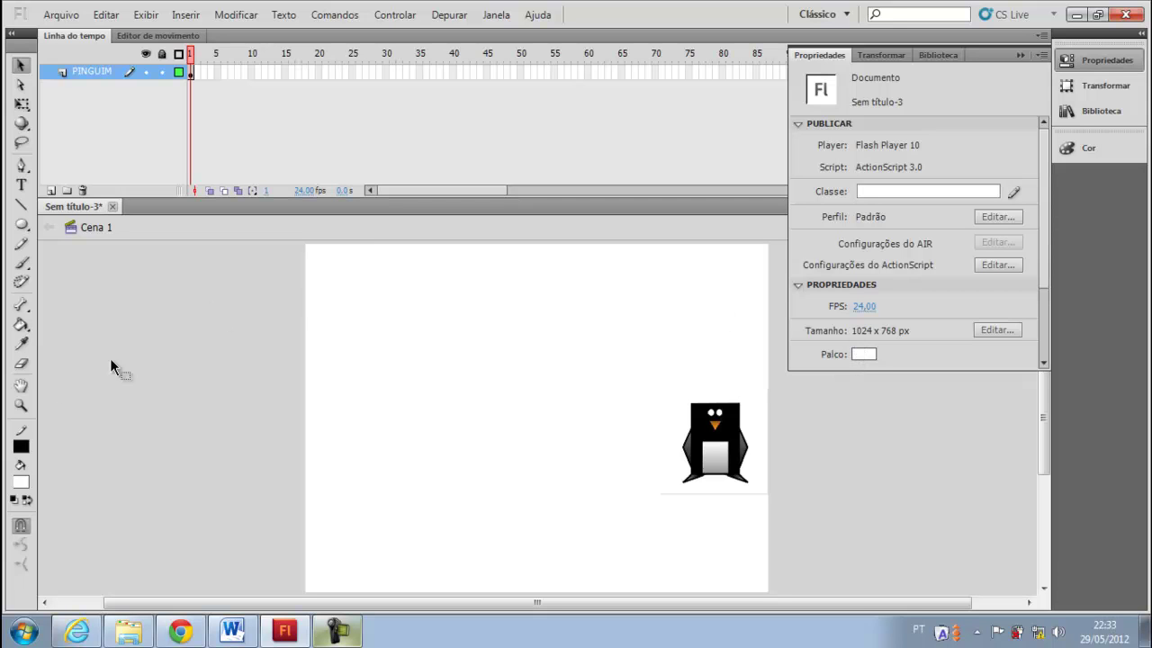
# Collapse the document properties and zoom in on the reference penguin.
pyautogui.click(216, 376)
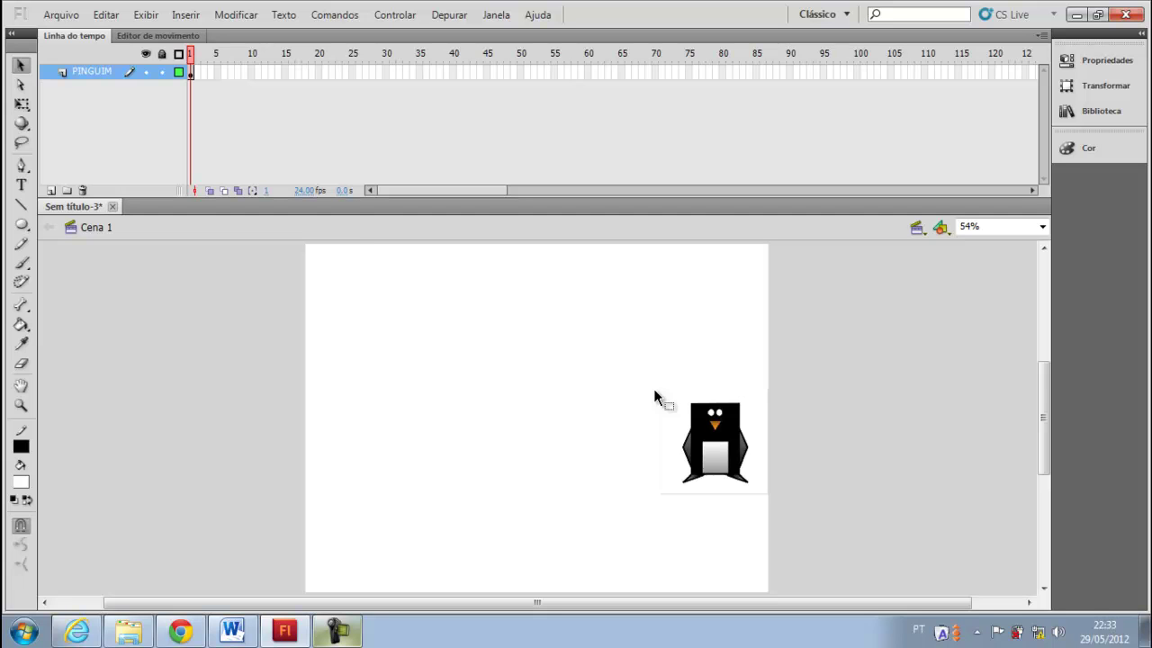
pyautogui.click(20, 405)
pyautogui.moveTo(650, 366); pyautogui.dragTo(719, 460)
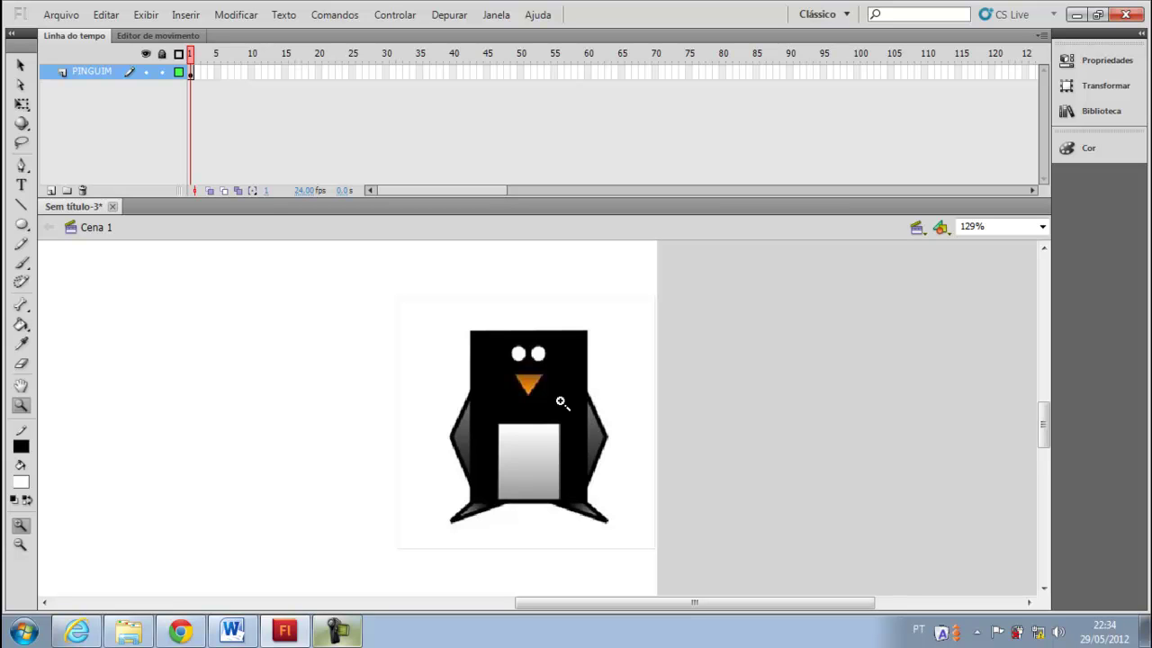
pyautogui.click(21, 65)
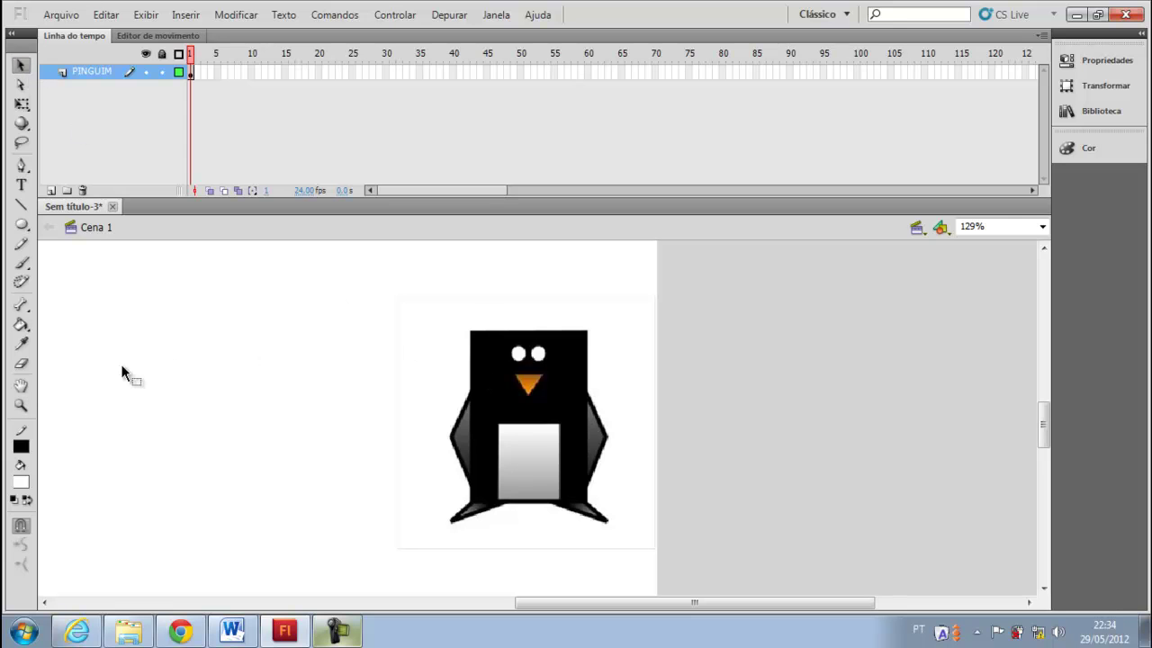
# Zoom back out to the whole stage at 54% and choose the Rectangle tool.
pyautogui.click(22, 405)
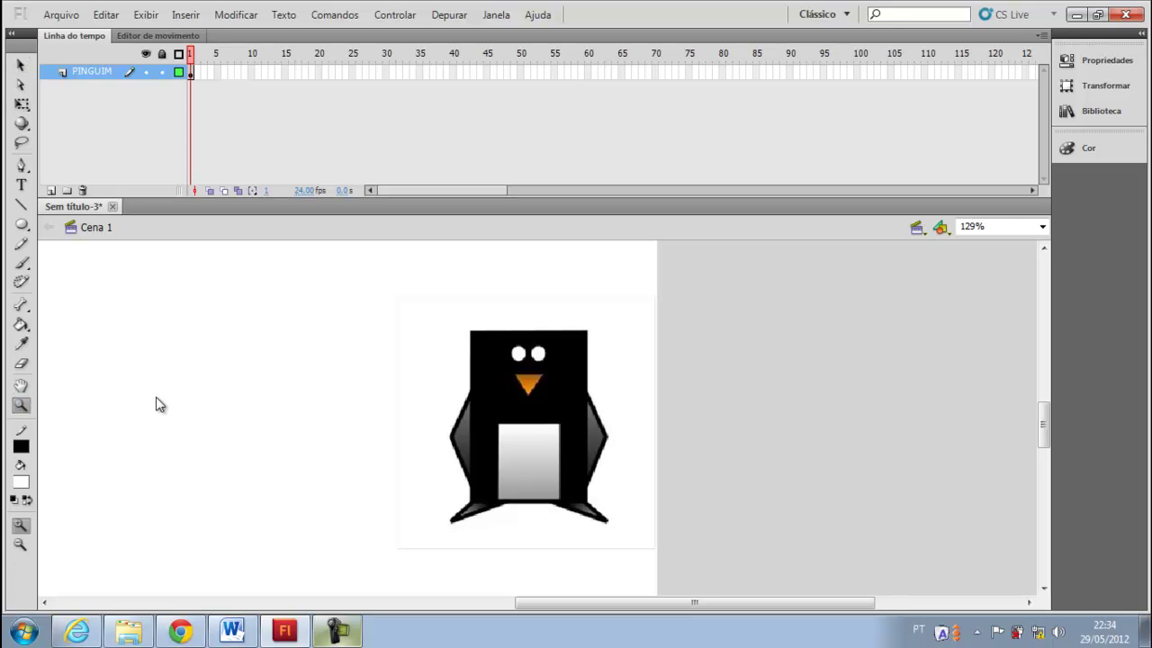
pyautogui.keyDown('alt'); pyautogui.click(157, 401); pyautogui.keyUp('alt')
pyautogui.click(22, 224)
pyautogui.click(108, 224)
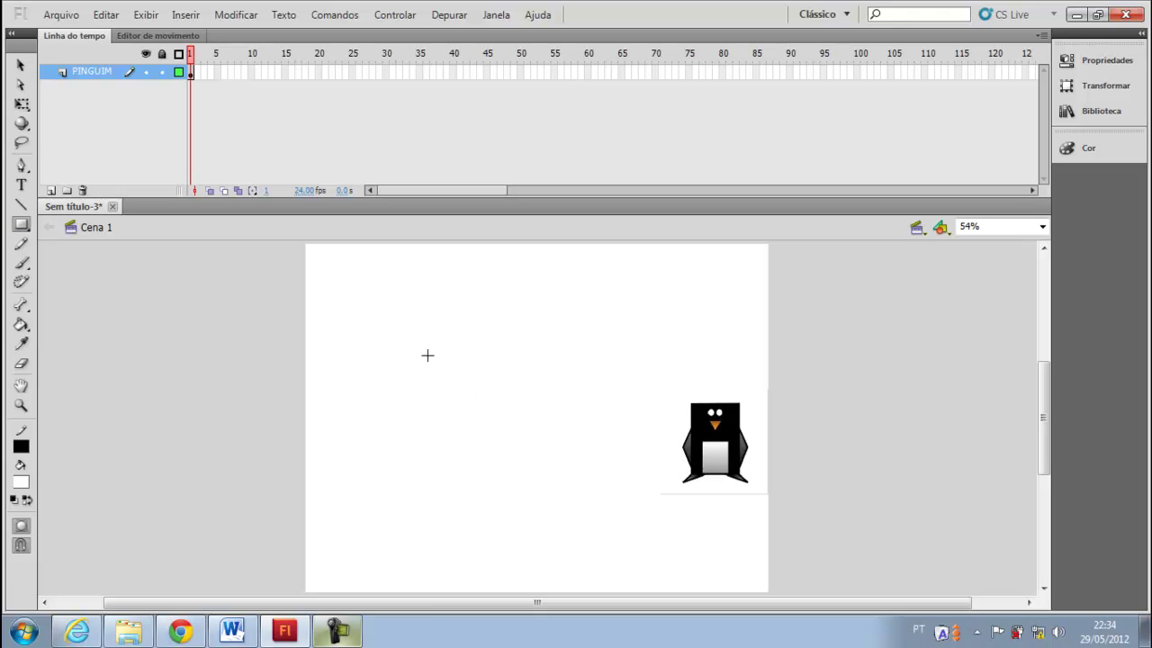
# Insert a CORPO layer above PINGUIM and draw a tall body rectangle left of the reference.
pyautogui.click(97, 78)
pyautogui.rightClick(96, 78)
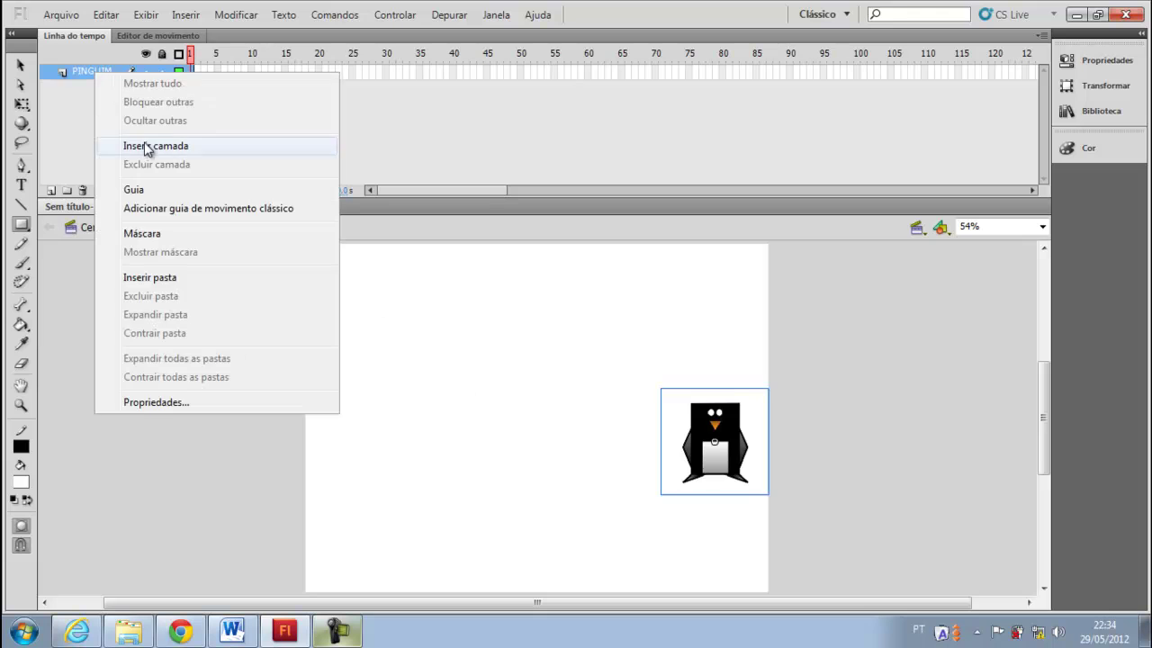
pyautogui.click(144, 147)
pyautogui.doubleClick(96, 72)
pyautogui.write('CORPO')
pyautogui.press('Return')
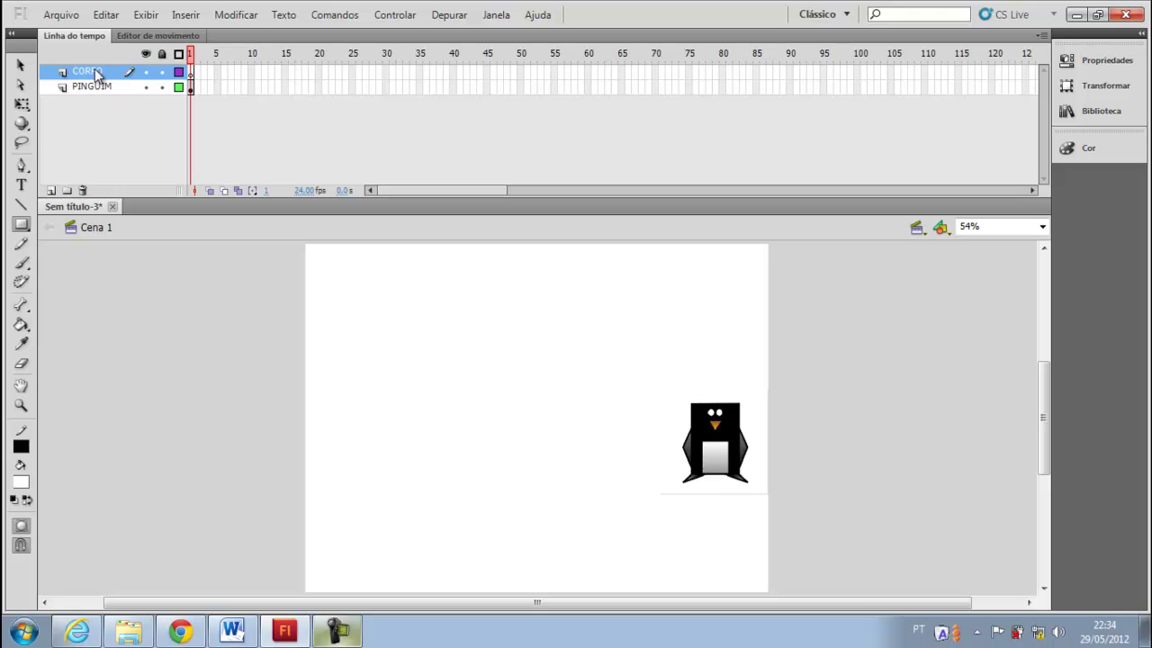
pyautogui.moveTo(380, 303); pyautogui.dragTo(565, 544)
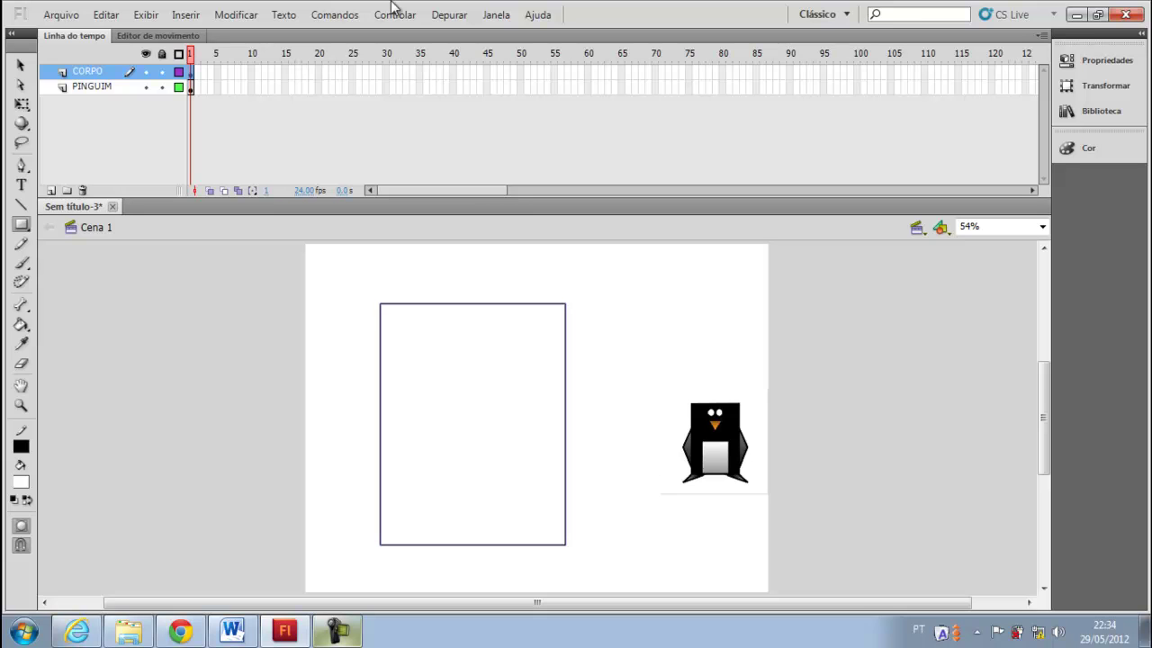
# Insert a BARRIGA layer above CORPO and draw a belly rectangle in the lower body, nudged left.
pyautogui.rightClick(97, 71)
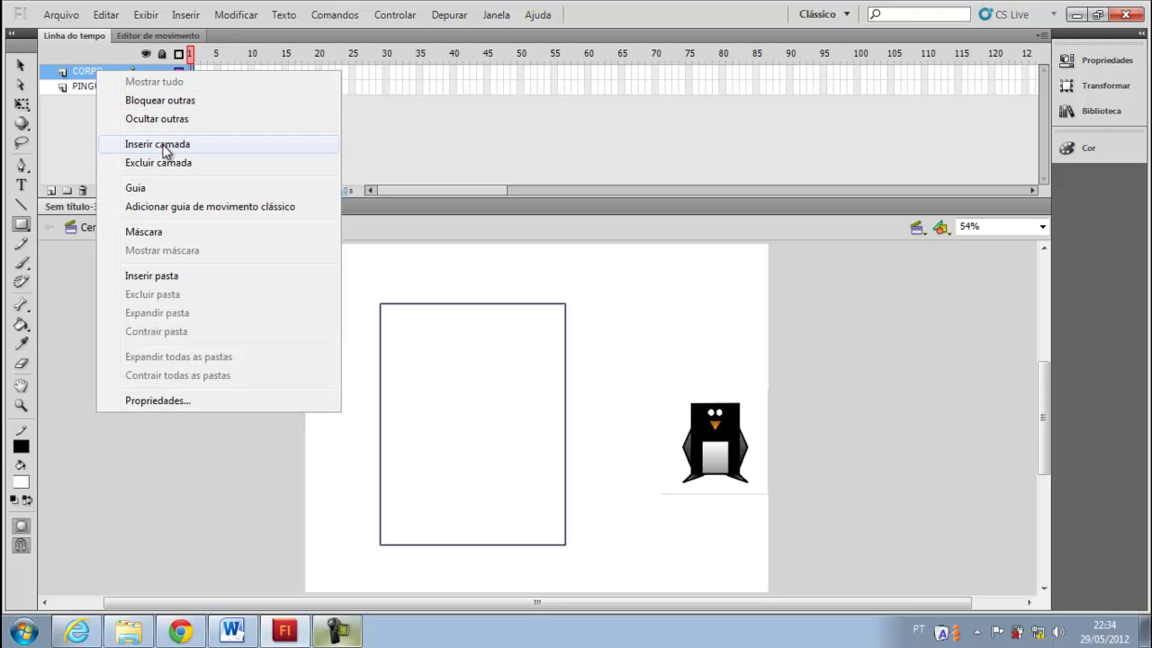
pyautogui.click(167, 147)
pyautogui.doubleClick(109, 78)
pyautogui.write('BARRIGA')
pyautogui.press('Return')
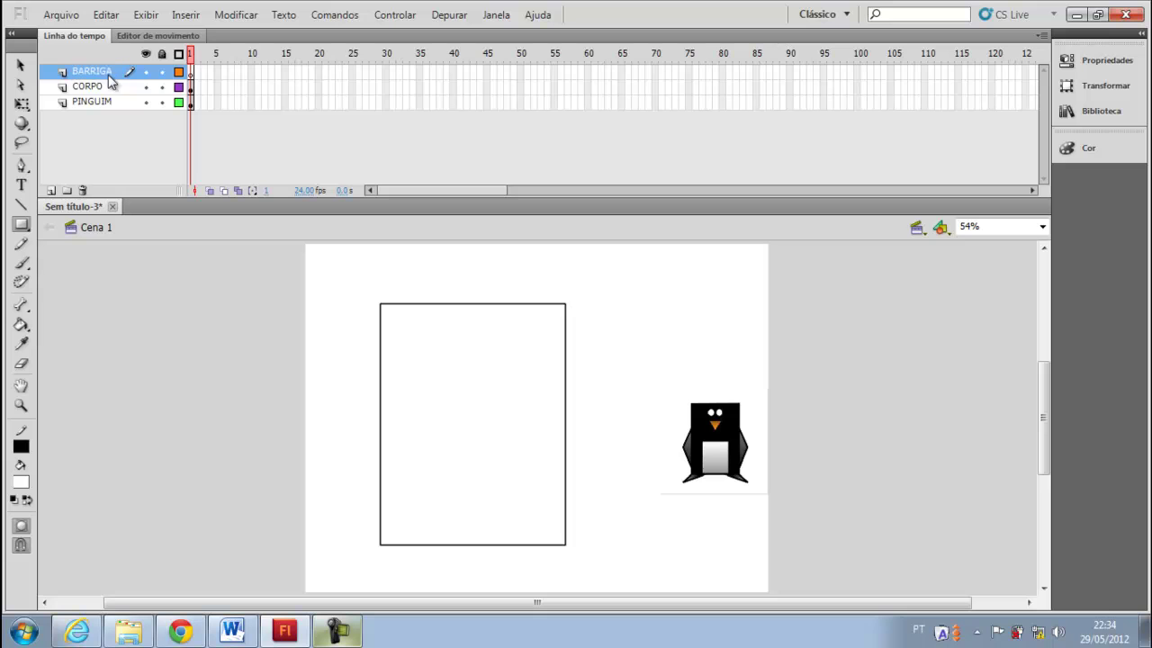
pyautogui.moveTo(420, 409)
pyautogui.mouseDown()
pyautogui.moveTo(490, 523)
pyautogui.moveTo(527, 537)
pyautogui.mouseUp()
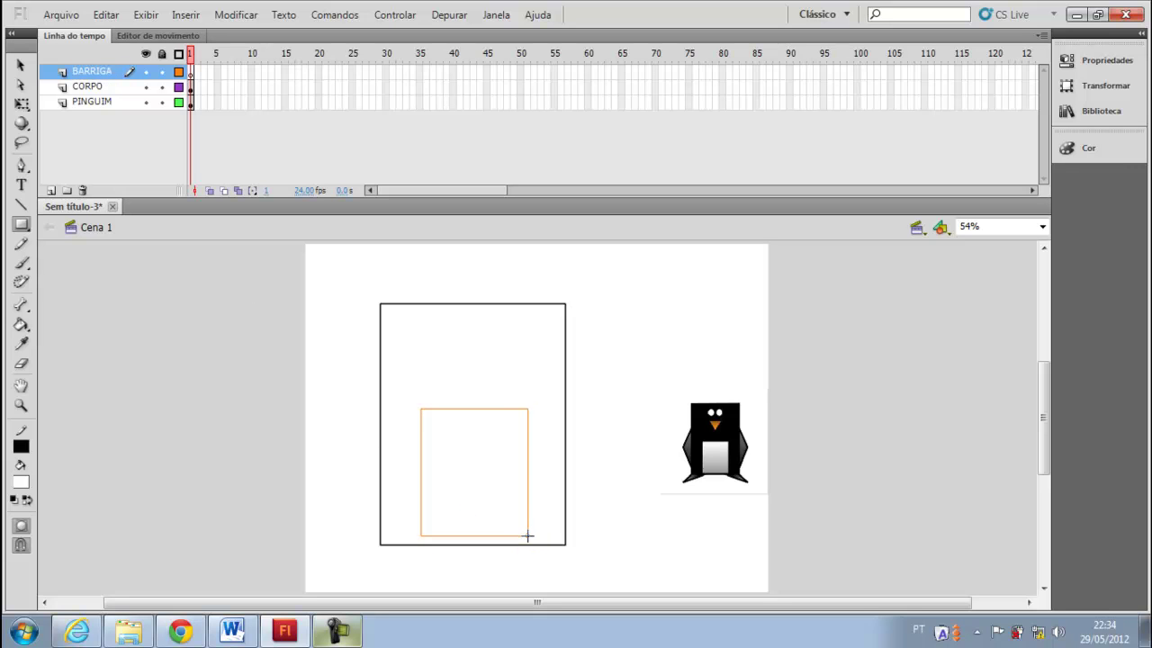
pyautogui.click(22, 66)
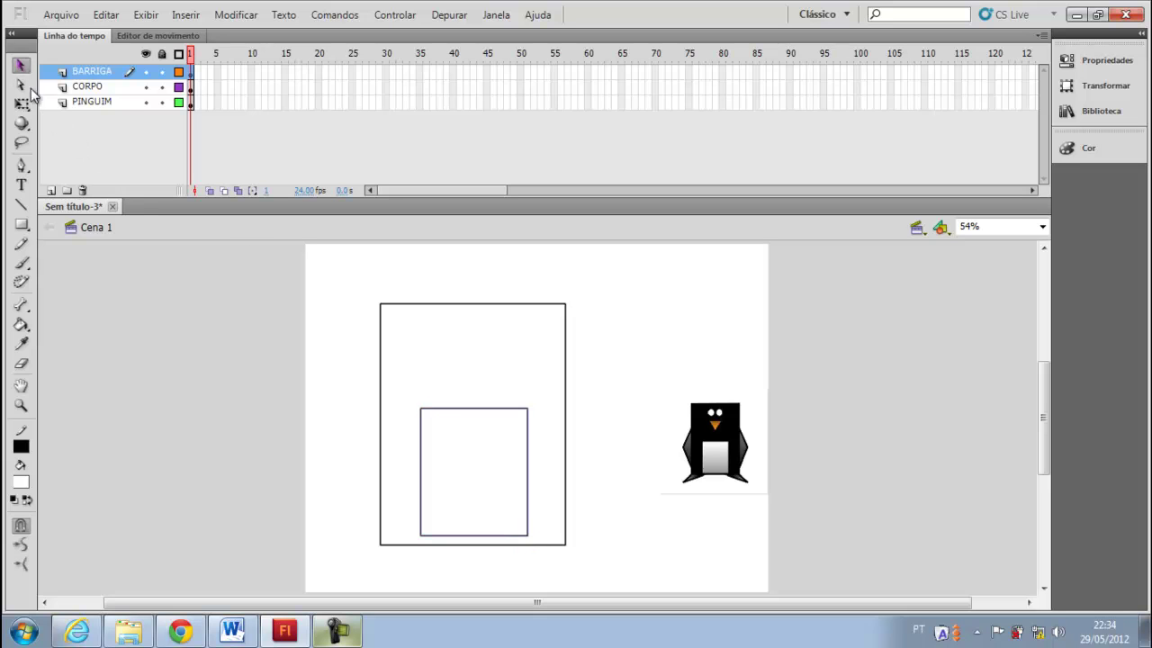
pyautogui.press('Left')
pyautogui.press('Left')
pyautogui.press('Left')
pyautogui.press('Left')
pyautogui.press('Left')
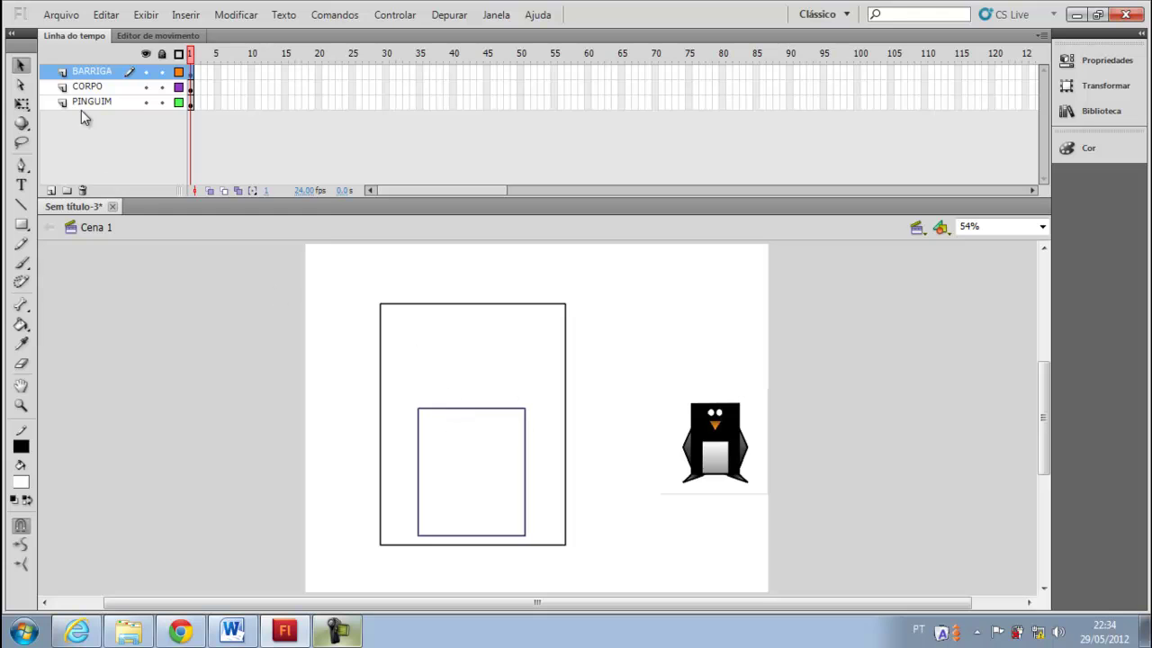
# Insert a new layer named OLHOS above BARRIGA.
pyautogui.rightClick(88, 75)
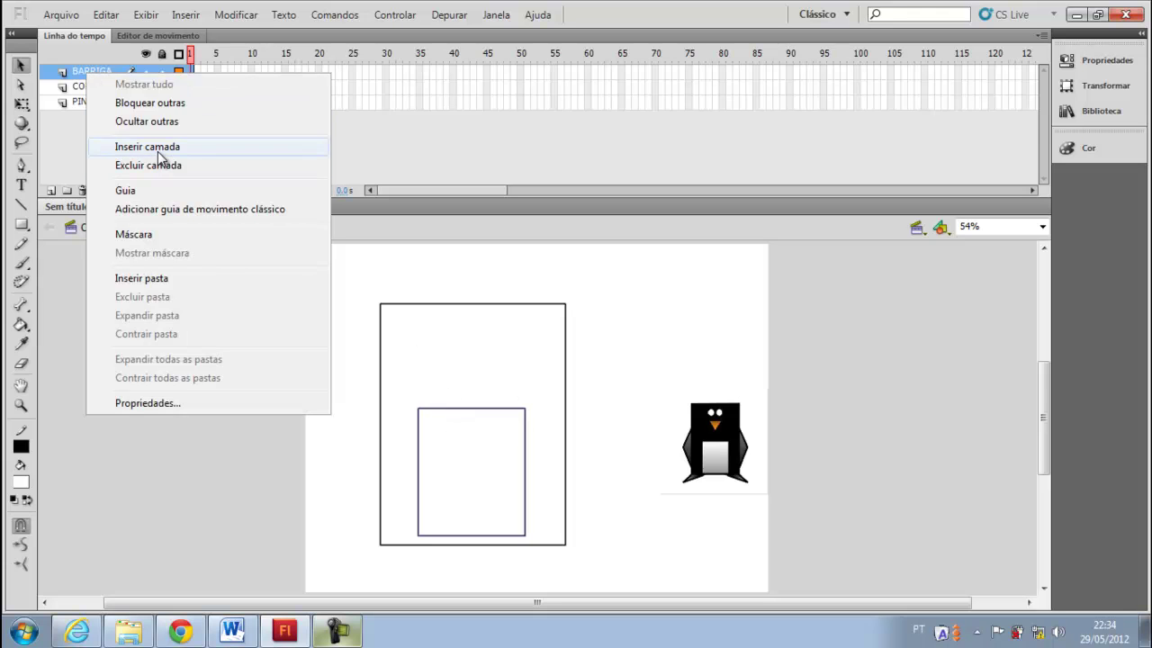
pyautogui.click(155, 149)
pyautogui.doubleClick(111, 74)
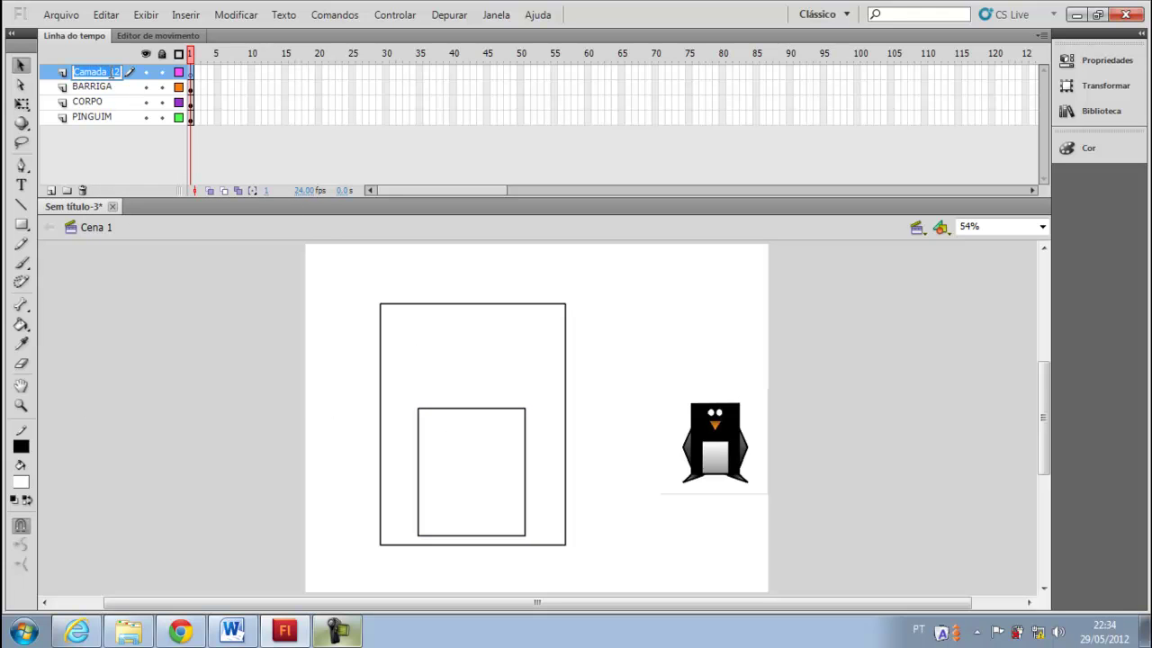
pyautogui.write('OLHOS')
pyautogui.press('Return')
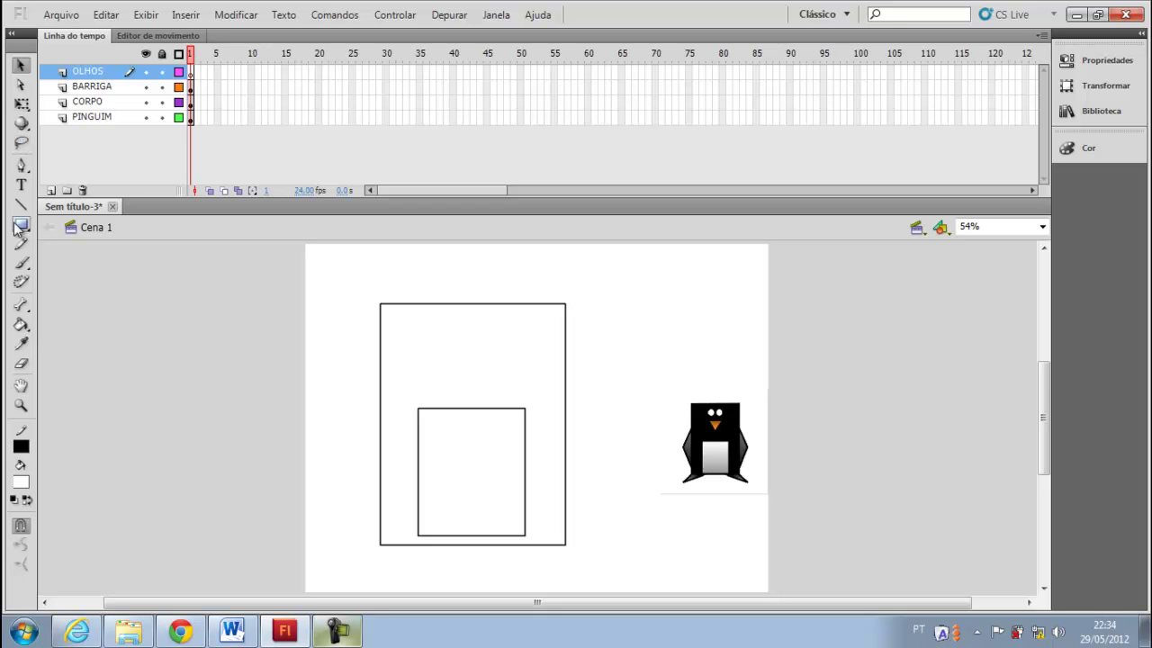
# Zoom in on the upper body, draw one eye circle and paste a copy.
pyautogui.click(22, 408)
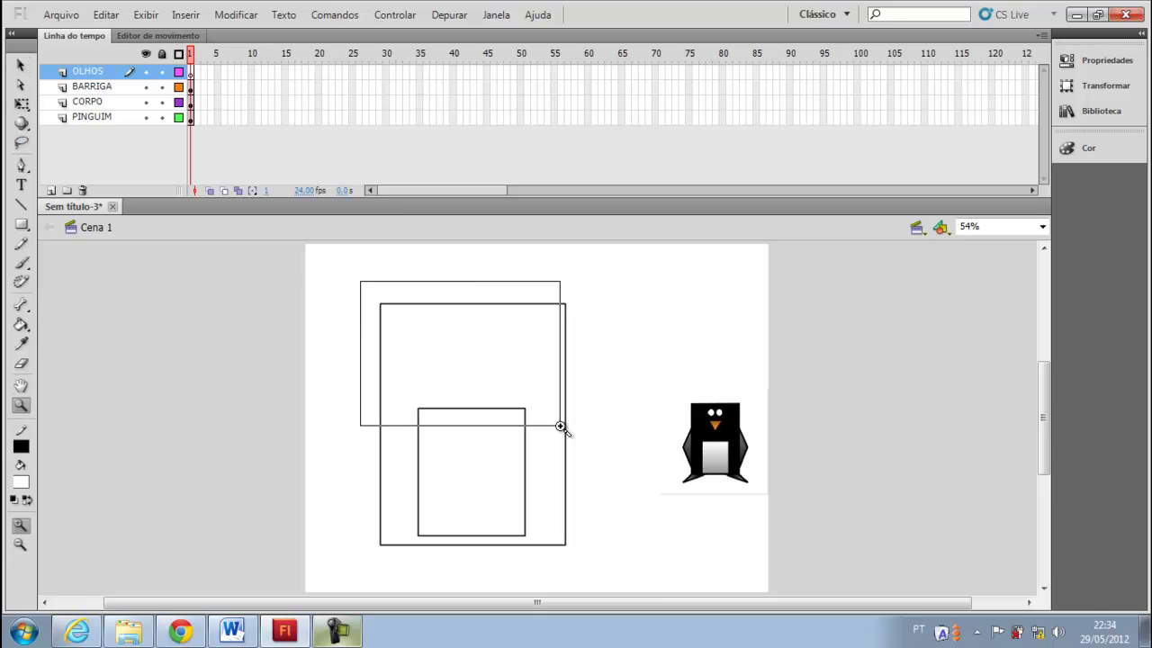
pyautogui.moveTo(360, 281); pyautogui.dragTo(580, 441)
pyautogui.click(22, 224)
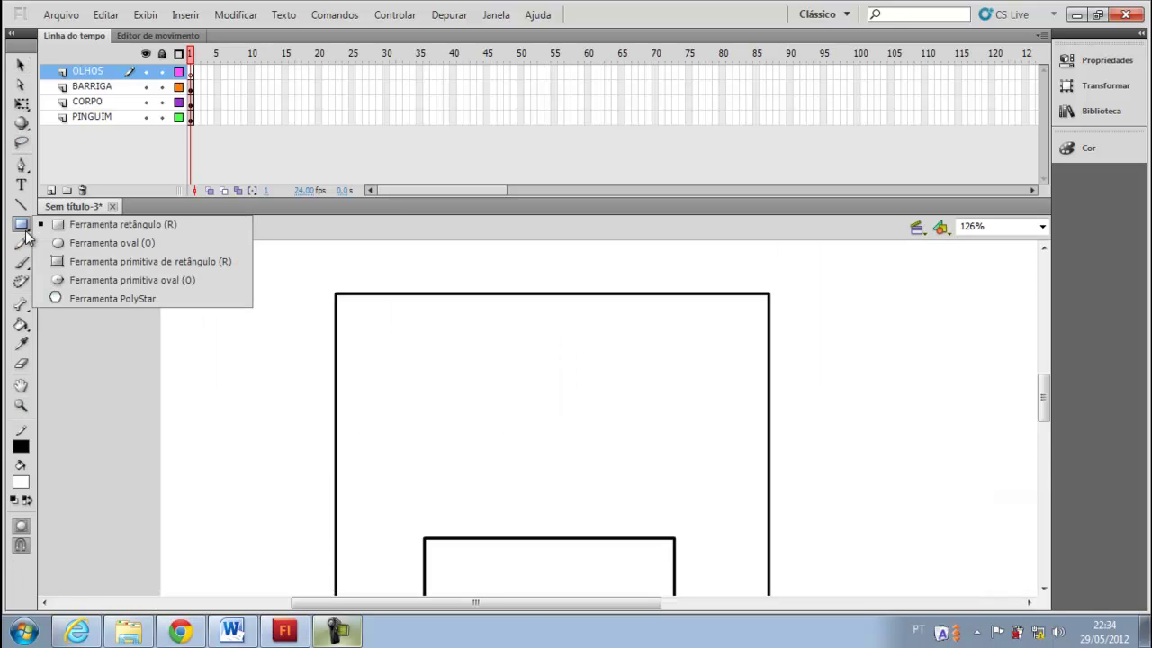
pyautogui.click(99, 243)
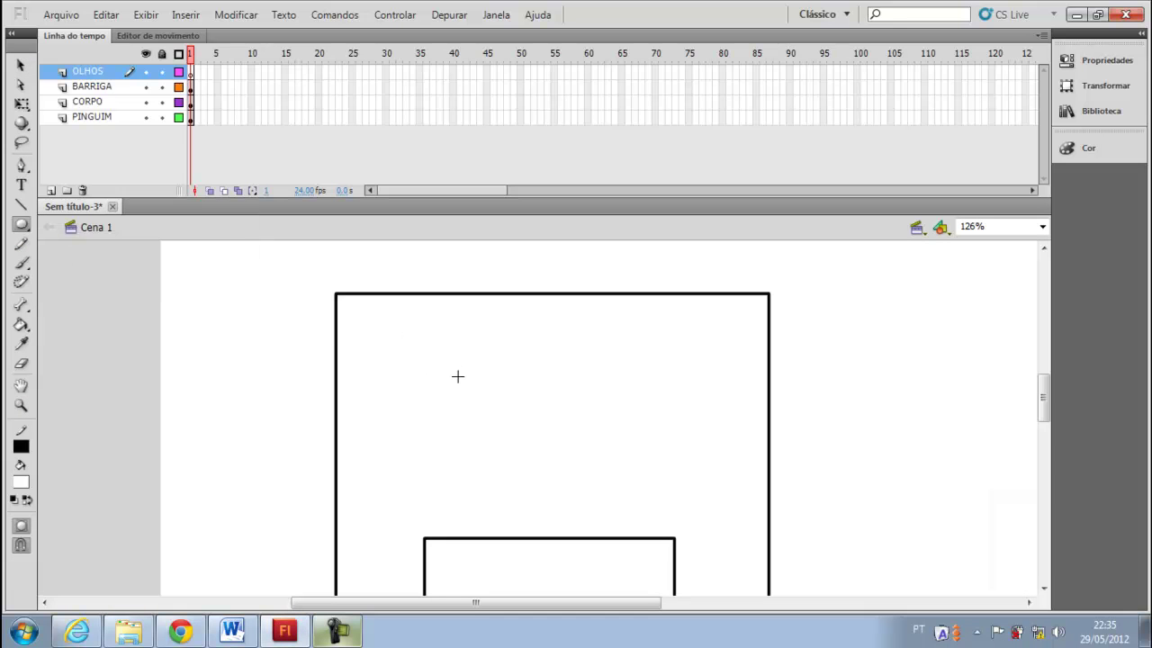
pyautogui.moveTo(458, 377); pyautogui.dragTo(526, 445)
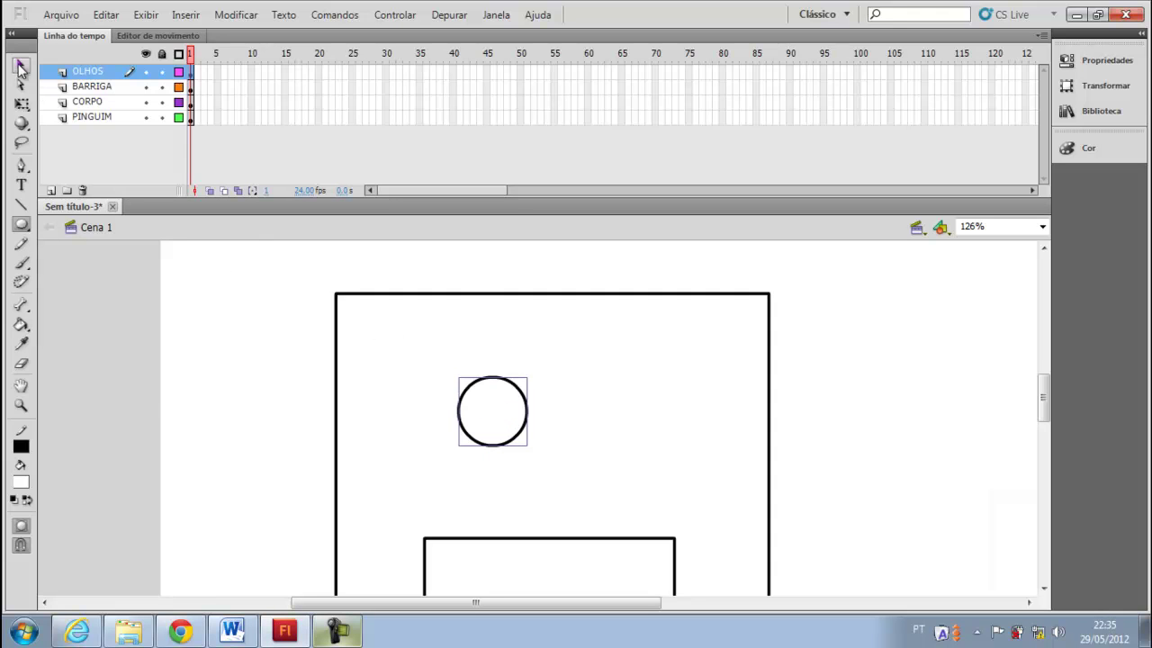
pyautogui.hotkey('ctrl', 'c')
pyautogui.hotkey('ctrl', 'v')
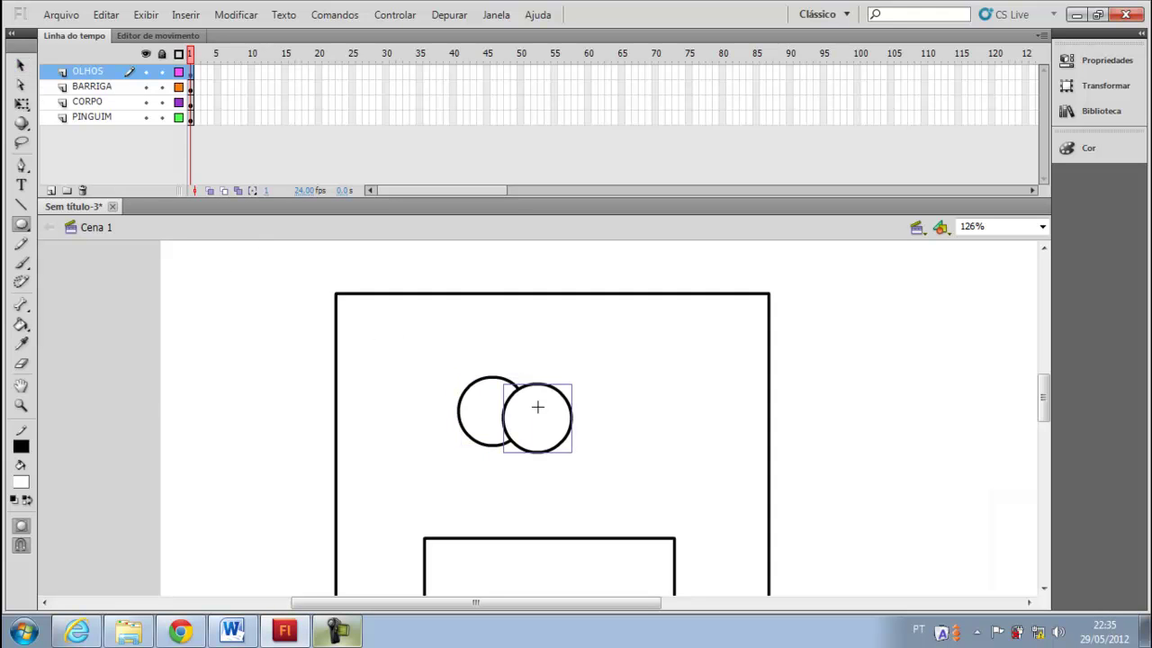
# Place the two eye circles side by side and nudge them closer together.
pyautogui.click(20, 65)
pyautogui.moveTo(529, 420); pyautogui.dragTo(579, 414)
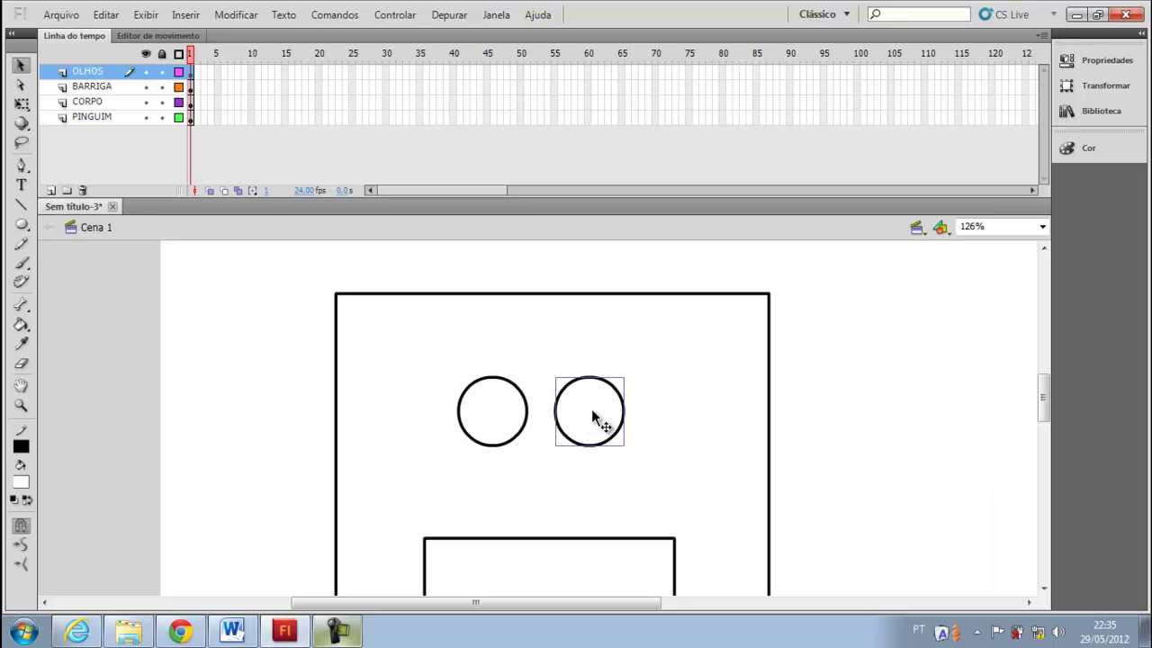
pyautogui.press('Left')
pyautogui.press('Left')
pyautogui.press('Left')
pyautogui.press('Left')
pyautogui.press('Left')
pyautogui.press('Left')
pyautogui.press('Left')
pyautogui.press('Left')
pyautogui.press('Left')
pyautogui.press('Left')
pyautogui.click(522, 423)
pyautogui.press('Right')
pyautogui.press('Right')
pyautogui.press('Right')
pyautogui.press('Right')
pyautogui.press('Right')
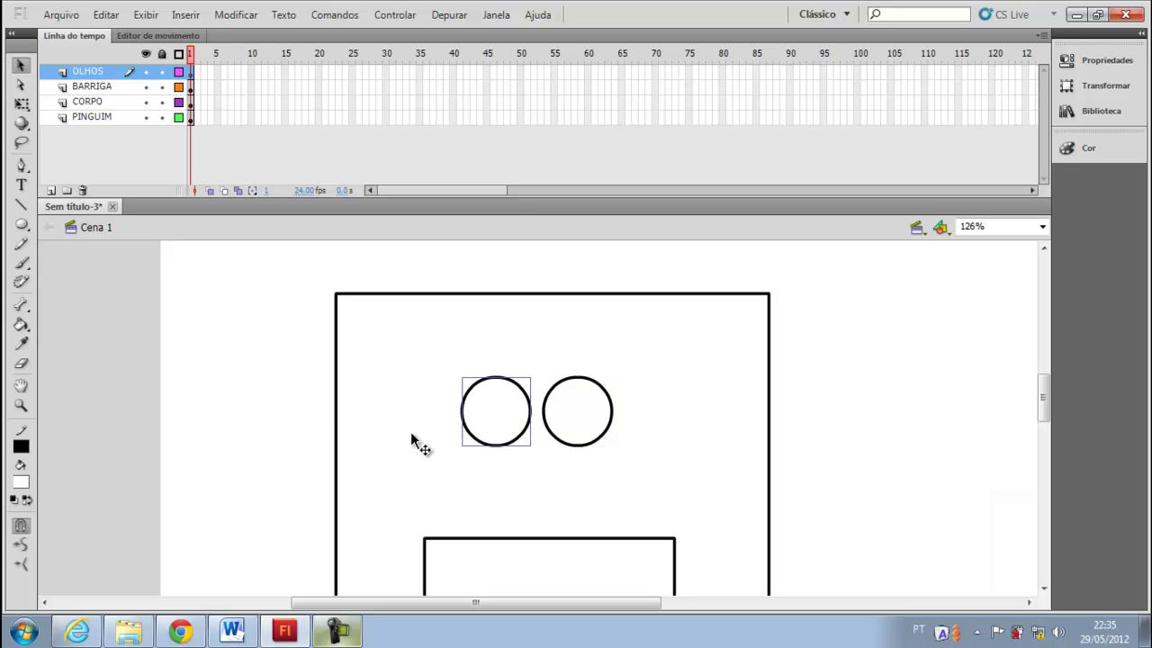
pyautogui.click(116, 393)
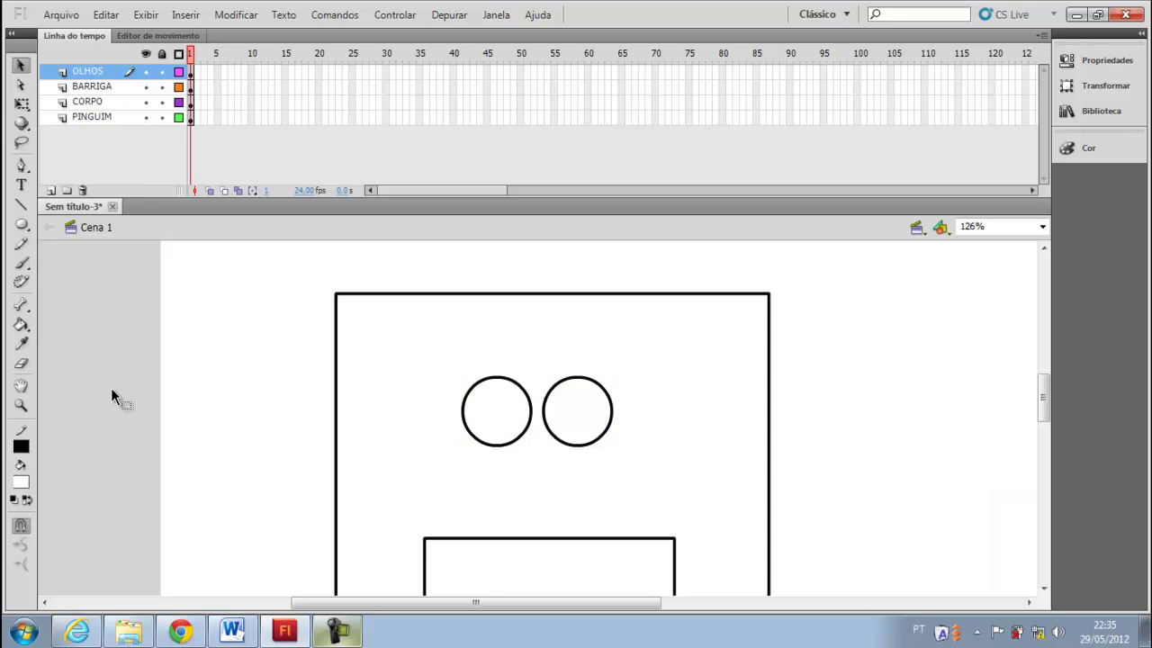
pyautogui.click(22, 204)
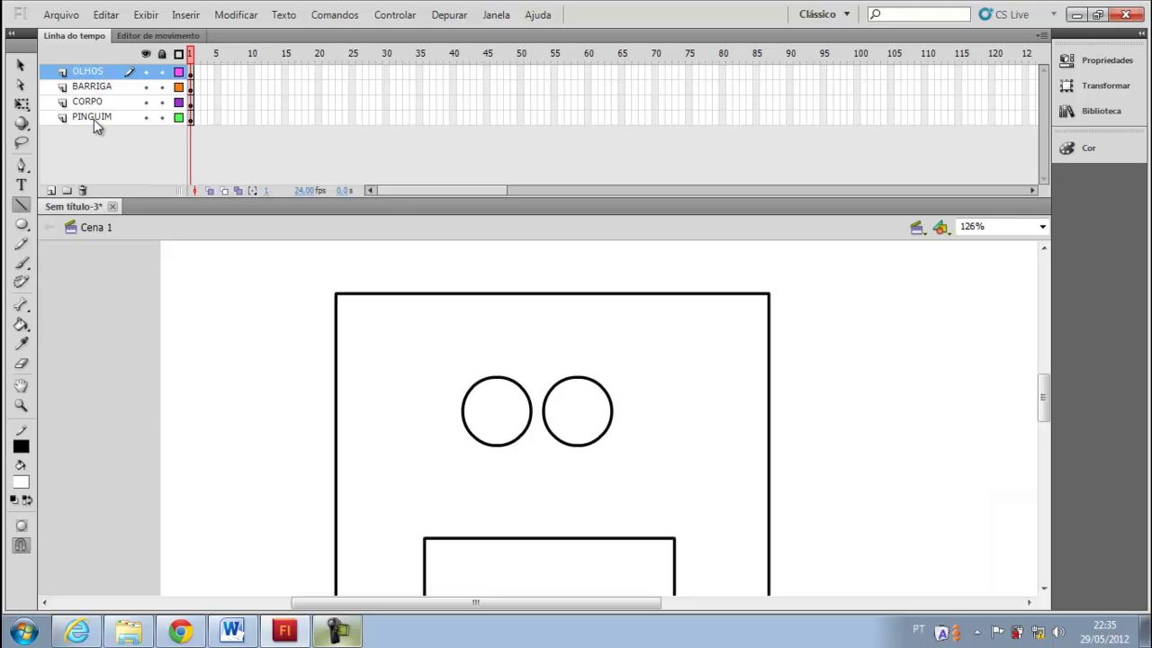
# Insert a new layer named BICO above OLHOS.
pyautogui.rightClick(93, 74)
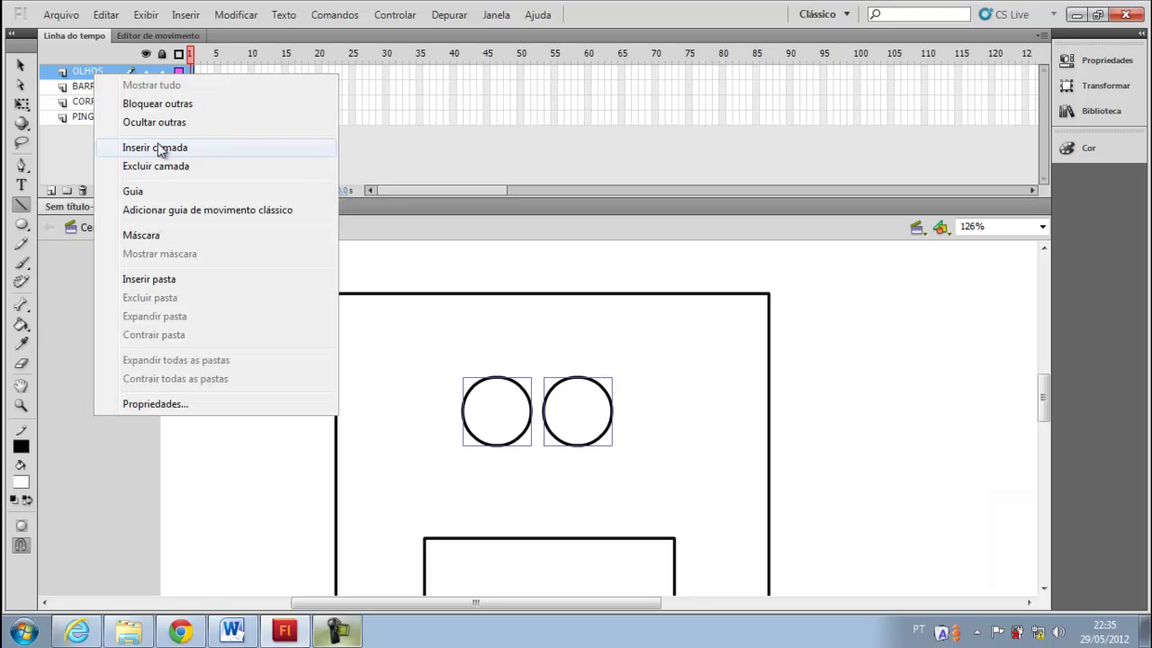
pyautogui.click(158, 150)
pyautogui.doubleClick(104, 71)
pyautogui.write('BICO')
pyautogui.press('Return')
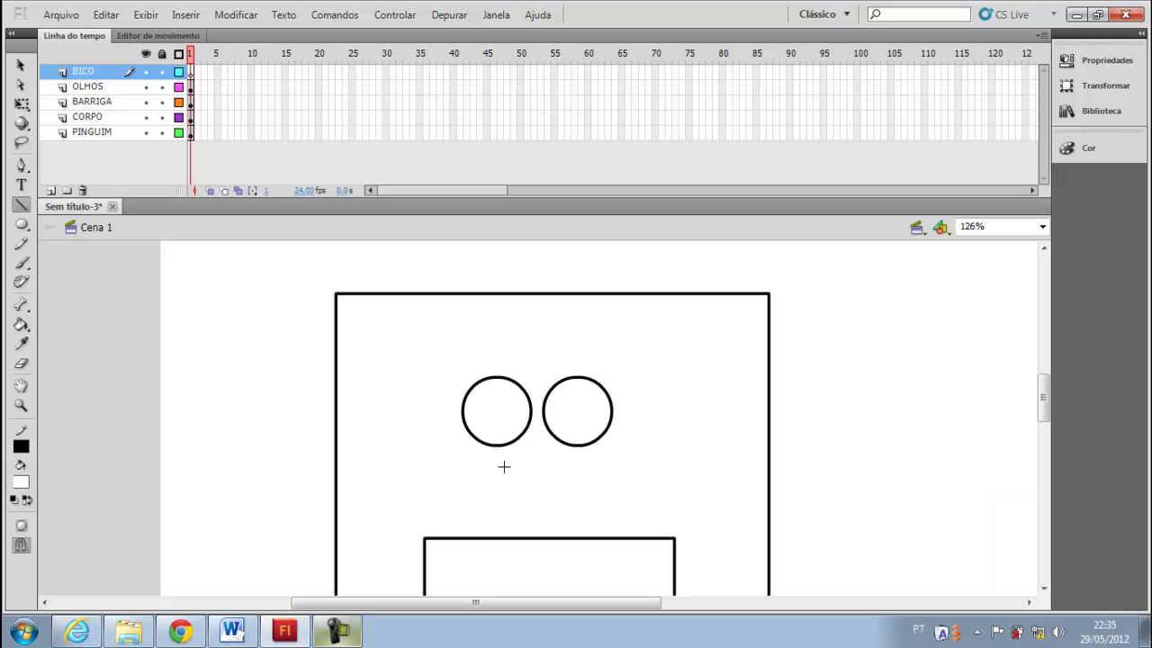
# Draw a downward-pointing triangle beak below the eyes, then fit the whole stage.
pyautogui.moveTo(504, 466)
pyautogui.mouseDown()
pyautogui.moveTo(580, 465)
pyautogui.moveTo(537, 507)
pyautogui.mouseUp()
pyautogui.moveTo(538, 508); pyautogui.dragTo(503, 466)
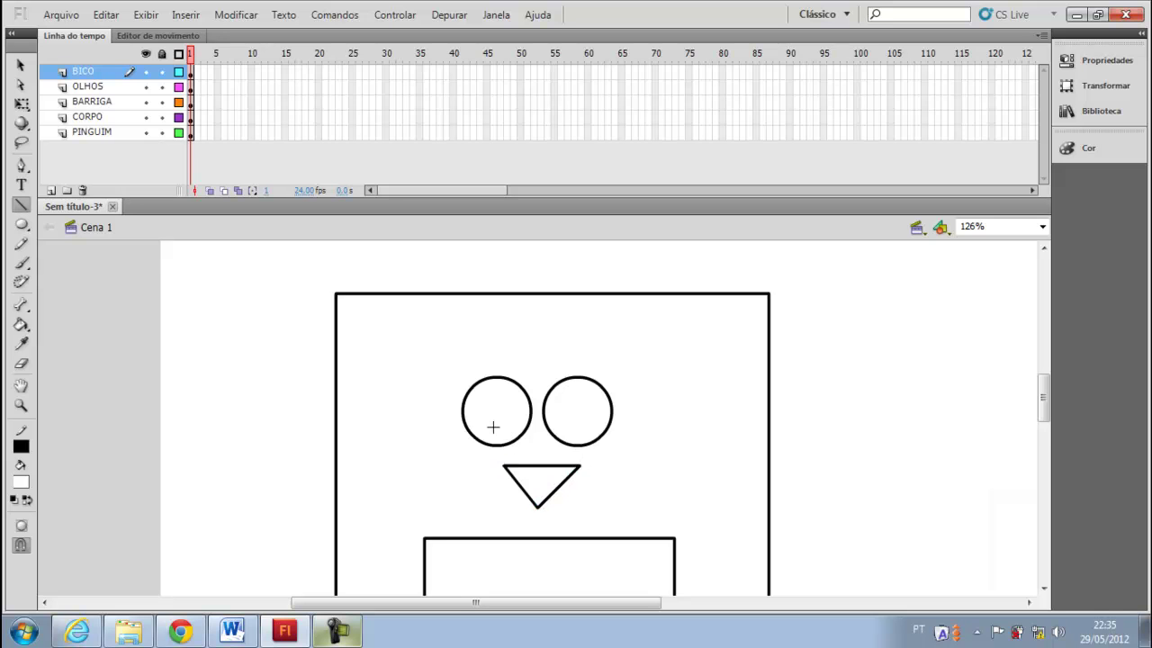
pyautogui.click(23, 414)
pyautogui.hotkey('ctrl', '2')
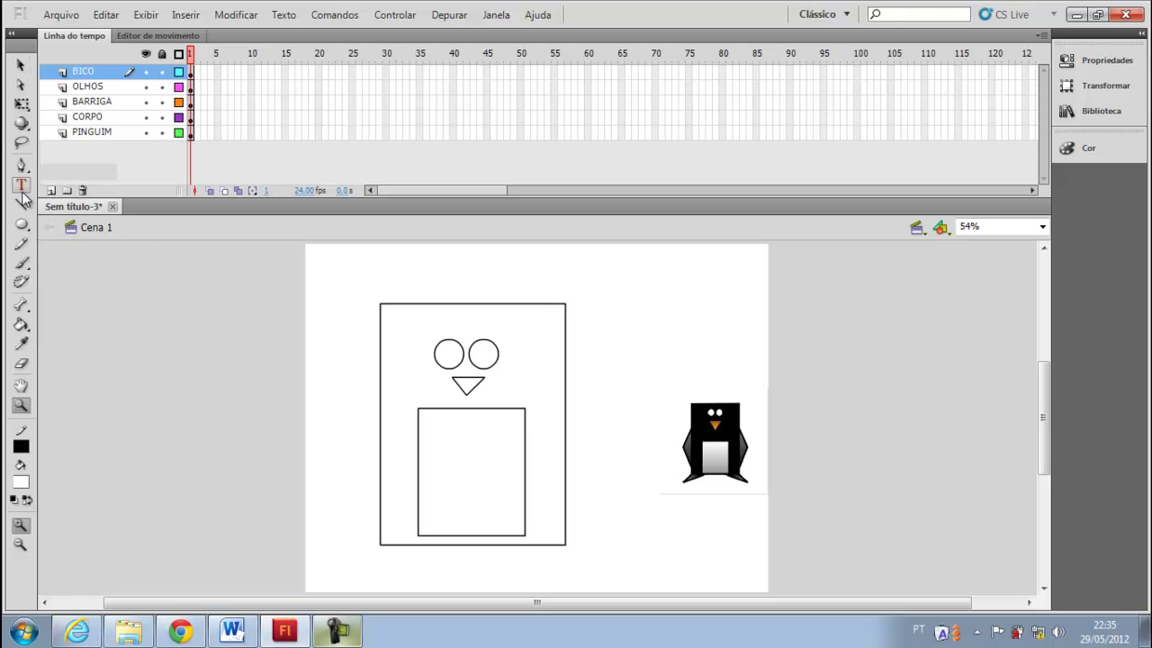
# Insert a new layer named PATAS above the BICO layer.
pyautogui.click(94, 76)
pyautogui.rightClick(94, 79)
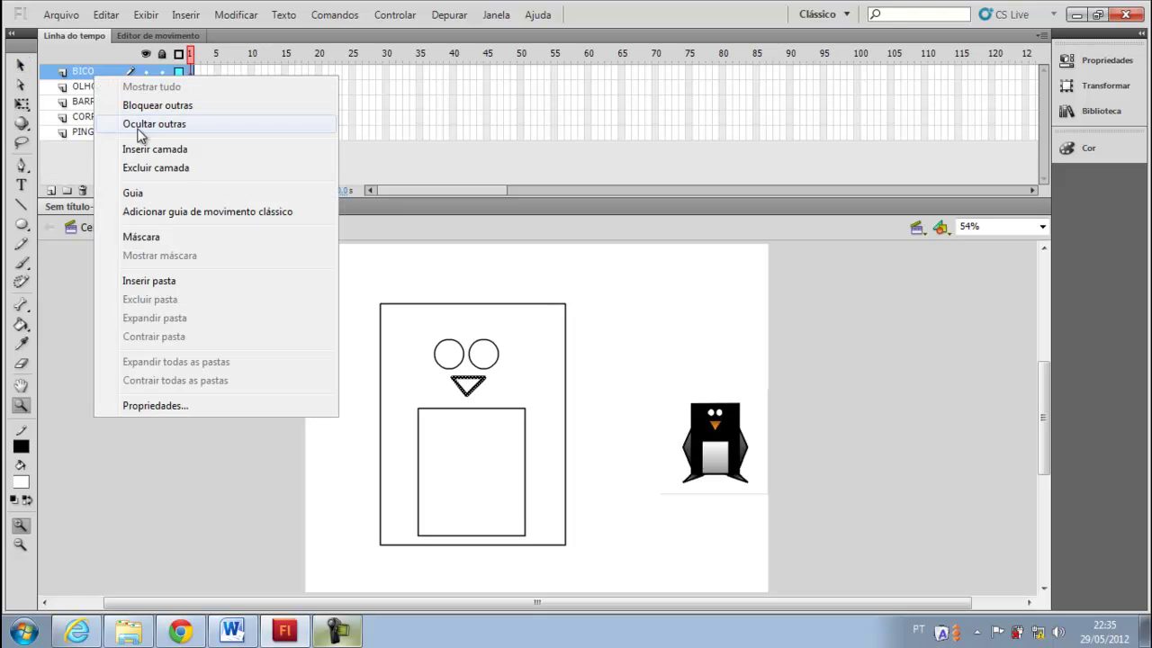
pyautogui.click(144, 144)
pyautogui.doubleClick(106, 73)
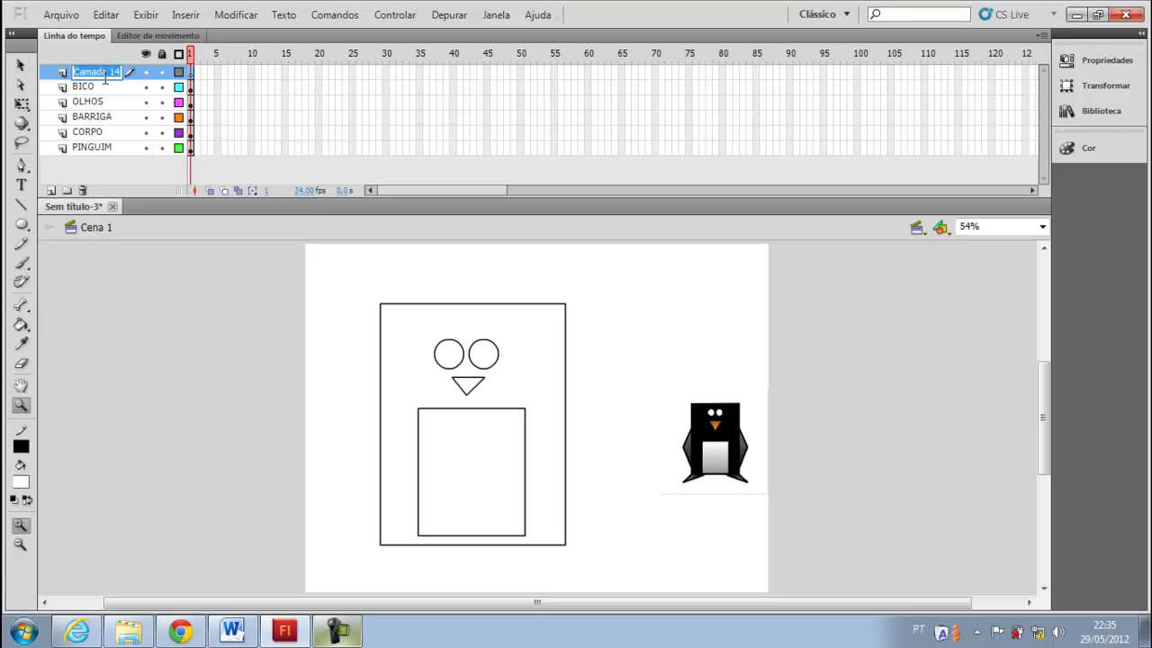
pyautogui.write('PATAS')
pyautogui.press('Return')
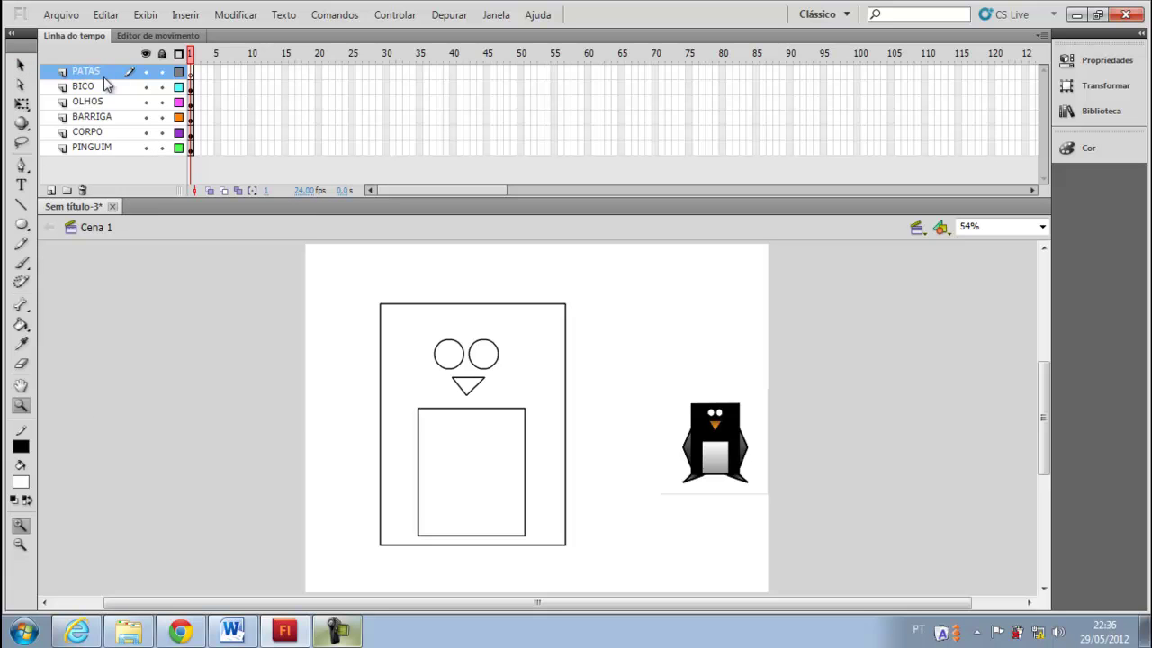
# Zoom in on the lower body, then back out to the whole drawing.
pyautogui.click(440, 442)
pyautogui.keyDown('alt'); pyautogui.click(495, 468); pyautogui.keyUp('alt')
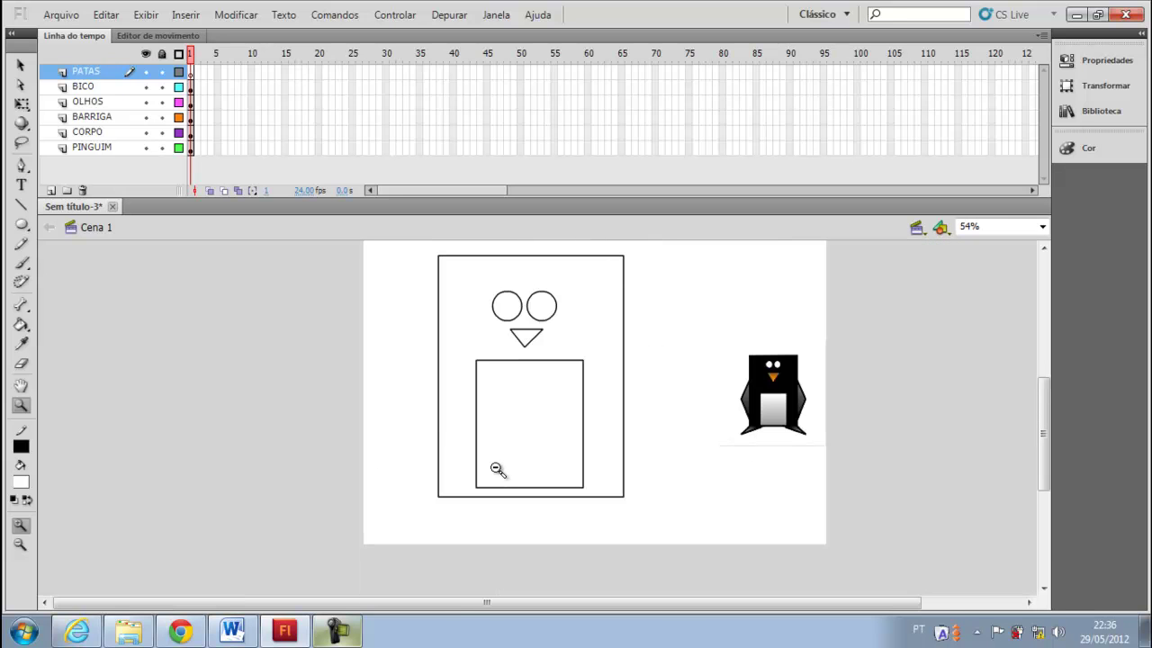
pyautogui.click(18, 207)
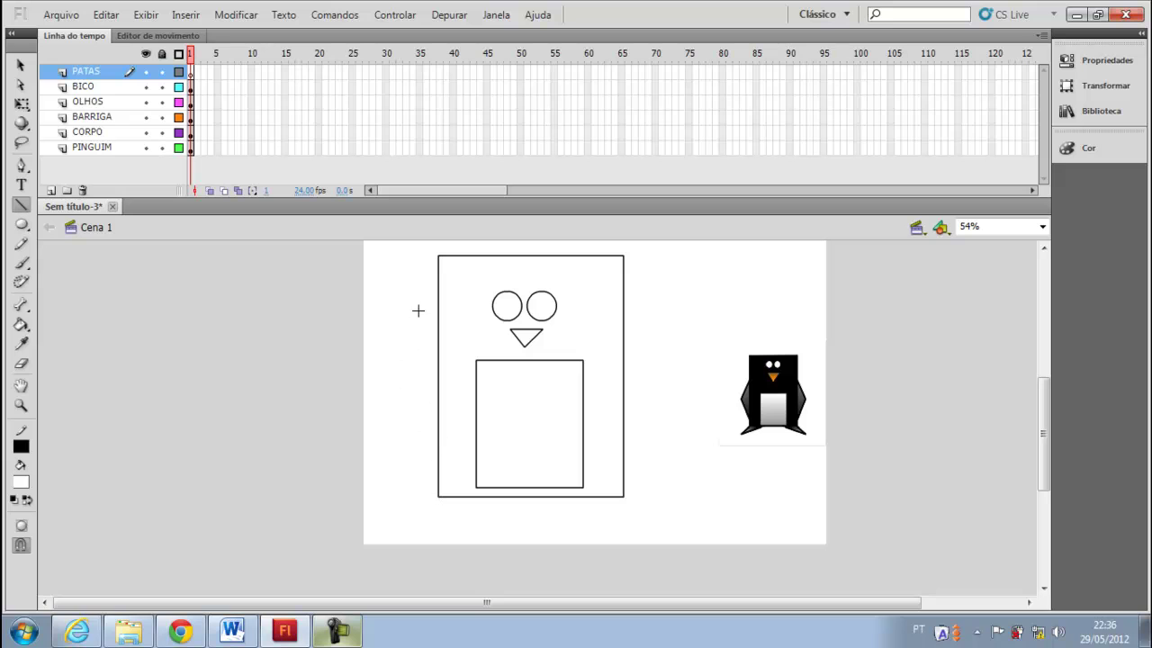
# Draw a triangular left wing beside the body and place a copy on the right side.
pyautogui.moveTo(418, 306)
pyautogui.mouseDown()
pyautogui.moveTo(420, 493)
pyautogui.moveTo(387, 407)
pyautogui.moveTo(420, 306)
pyautogui.mouseUp()
pyautogui.click(20, 65)
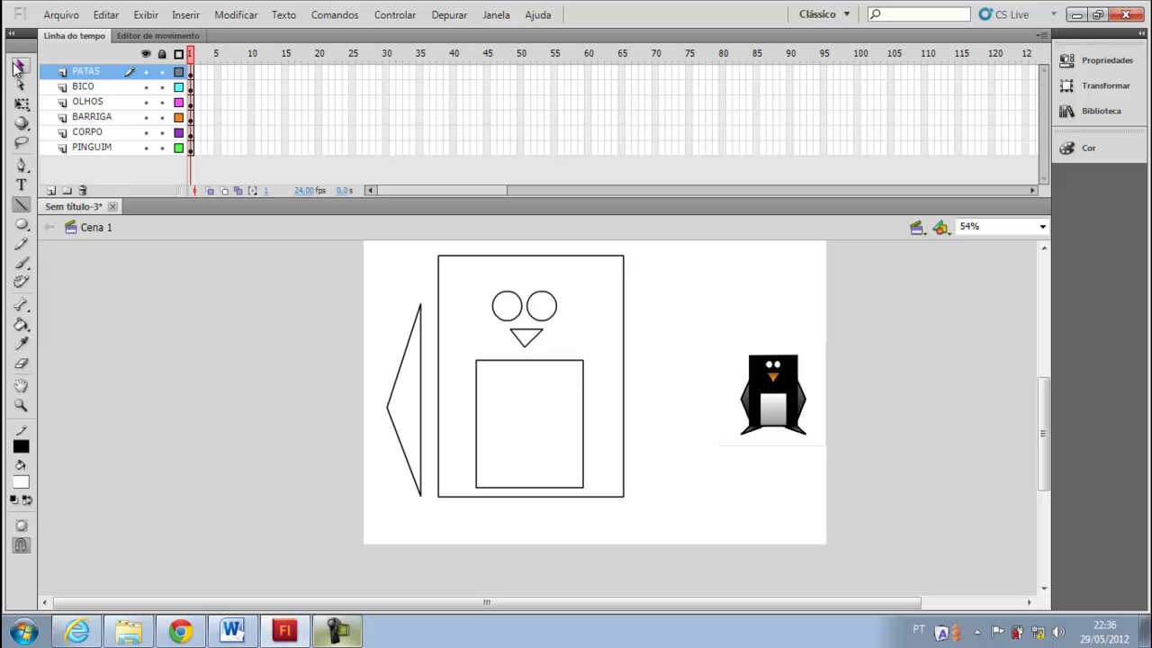
pyautogui.doubleClick(410, 349)
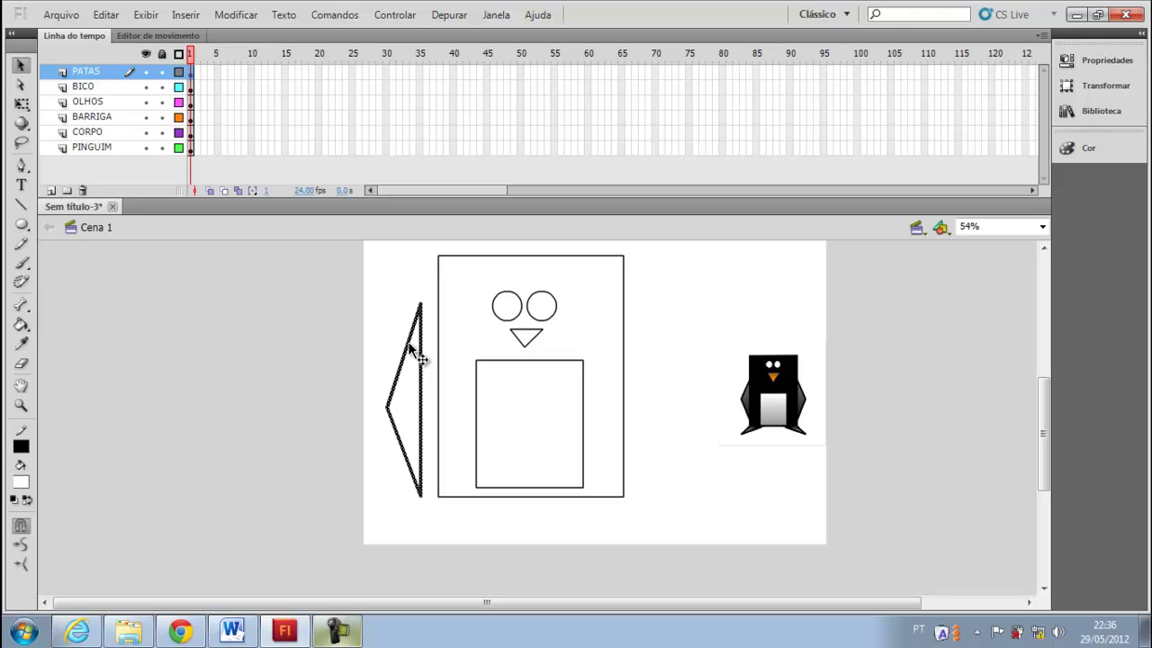
pyautogui.hotkey('ctrl', 'v')
pyautogui.moveTo(557, 419); pyautogui.dragTo(670, 397)
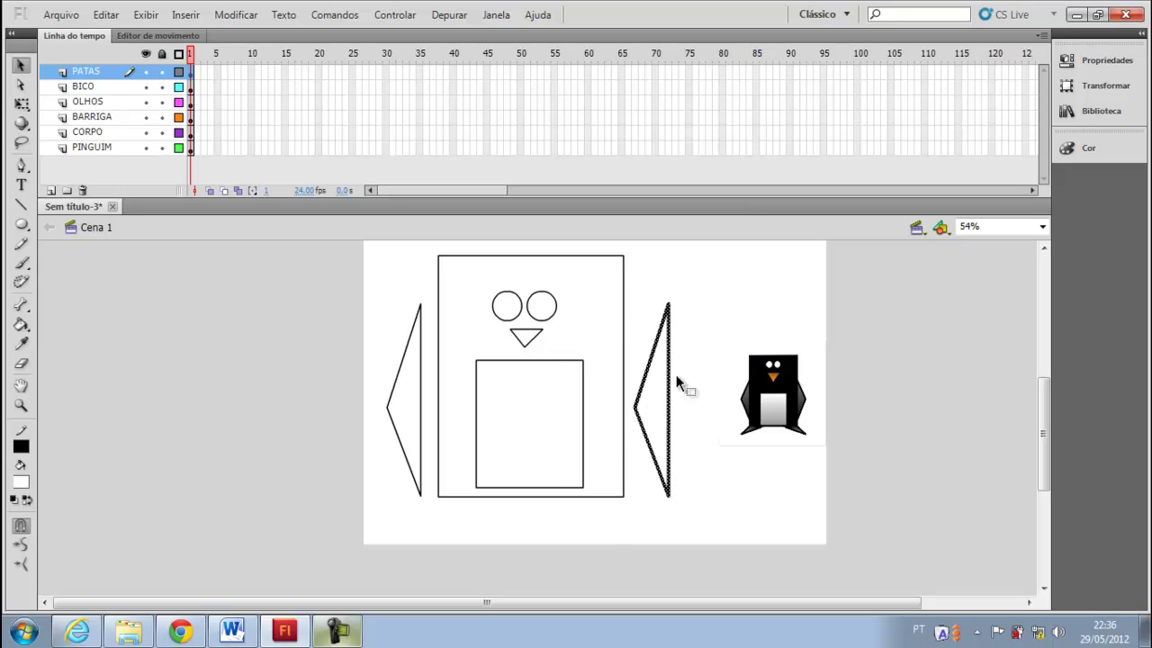
# Rotate the right wing copy 180° so it points outward.
pyautogui.click(1085, 87)
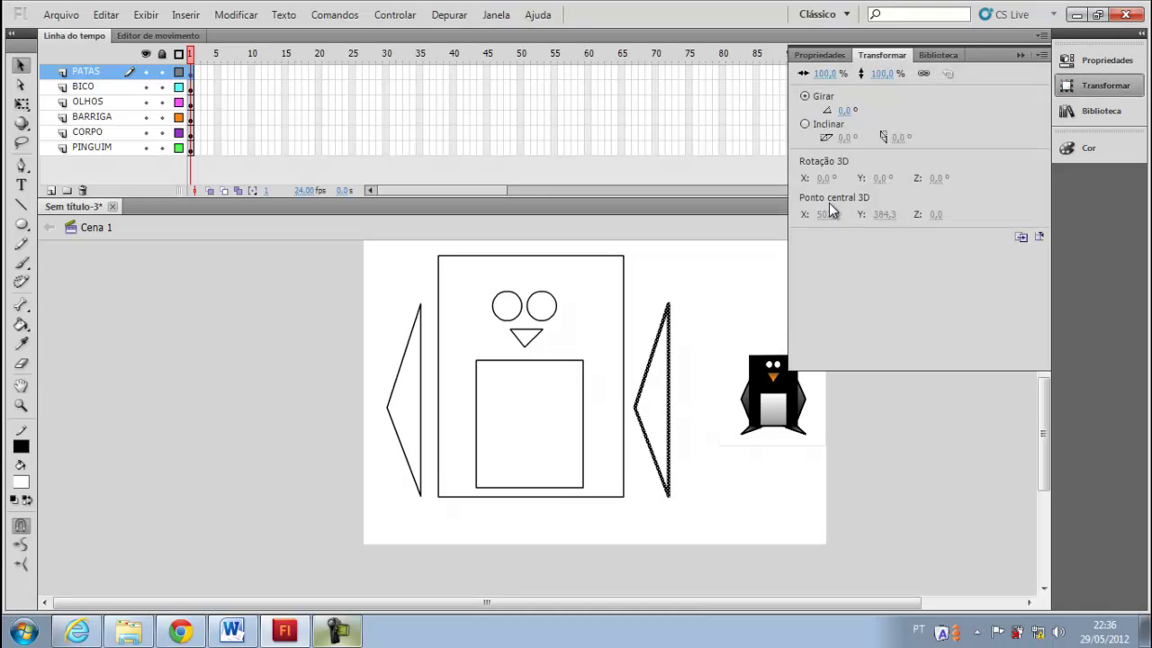
pyautogui.click(844, 110)
pyautogui.write('180')
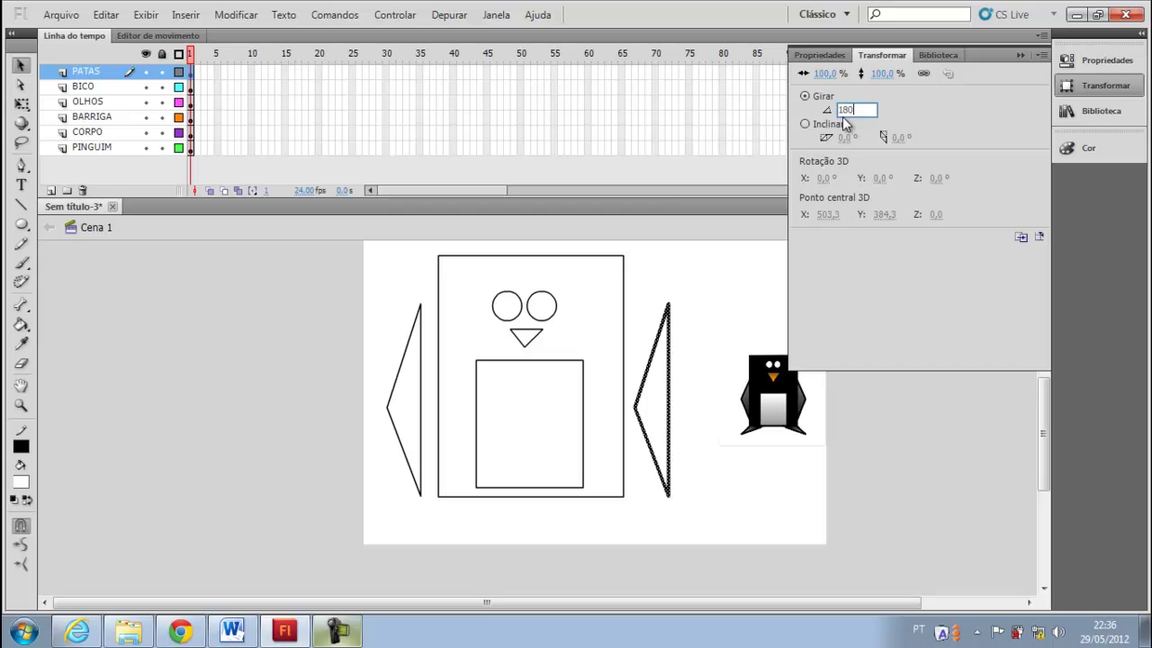
pyautogui.press('Return')
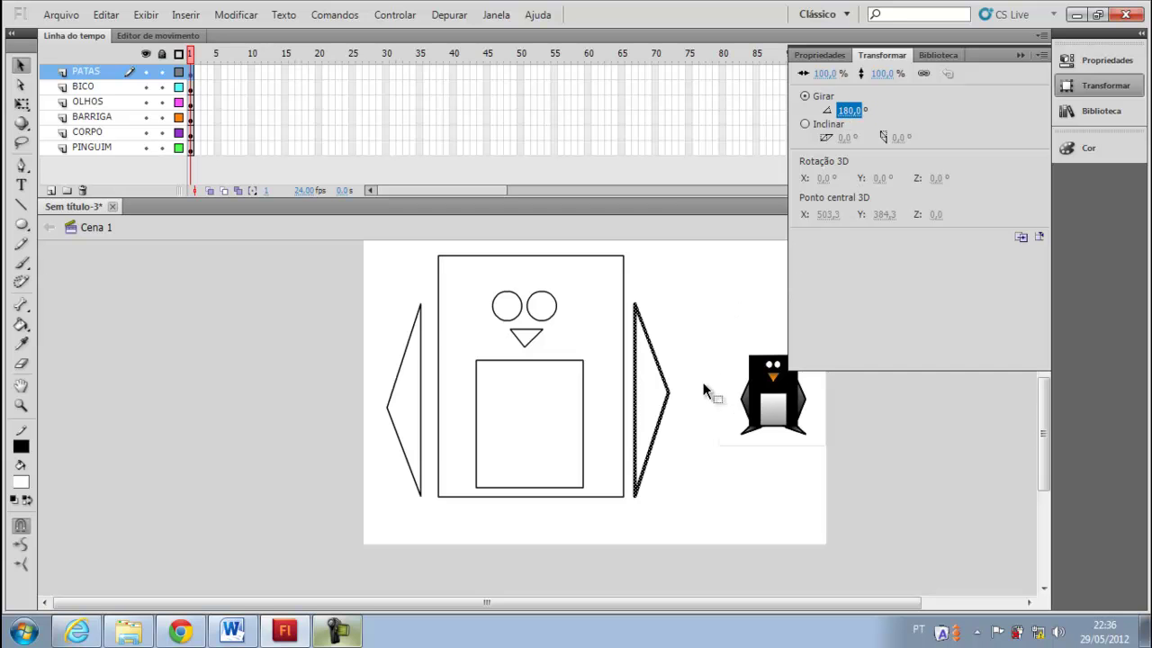
pyautogui.click(206, 358)
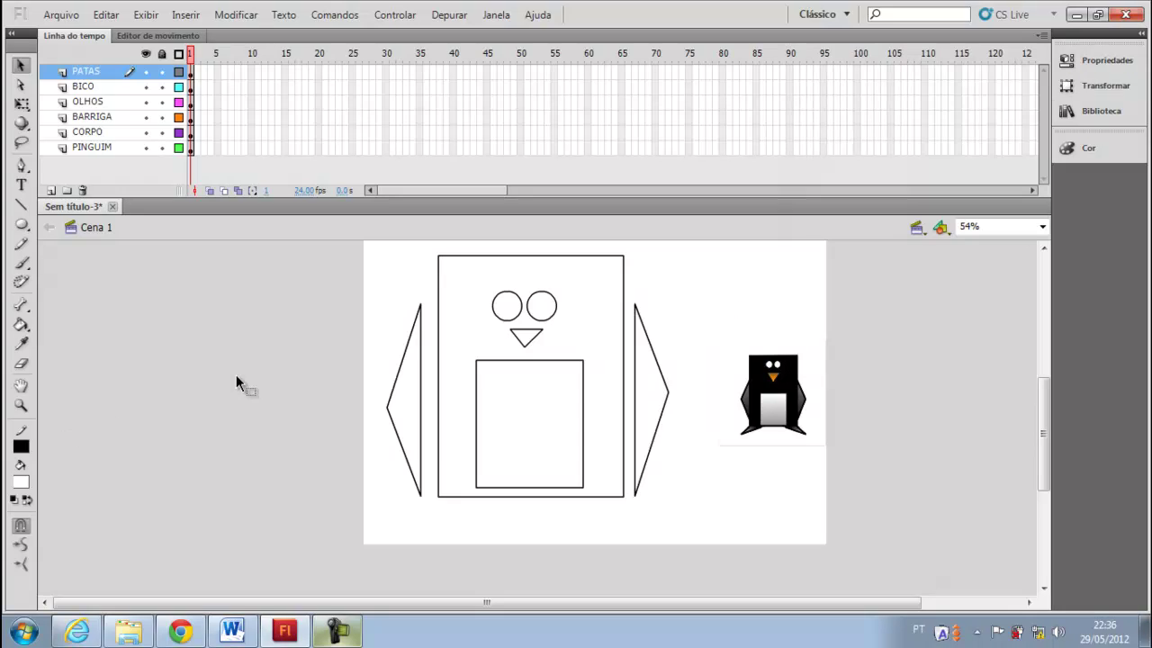
# Draw a flat foot triangle under the body's left side and paste a copy.
pyautogui.click(21, 206)
pyautogui.moveTo(439, 496)
pyautogui.mouseDown()
pyautogui.moveTo(388, 539)
pyautogui.moveTo(473, 510)
pyautogui.moveTo(433, 510)
pyautogui.mouseUp()
pyautogui.hotkey('ctrl', 'z')
pyautogui.click(21, 65)
pyautogui.doubleClick(414, 529)
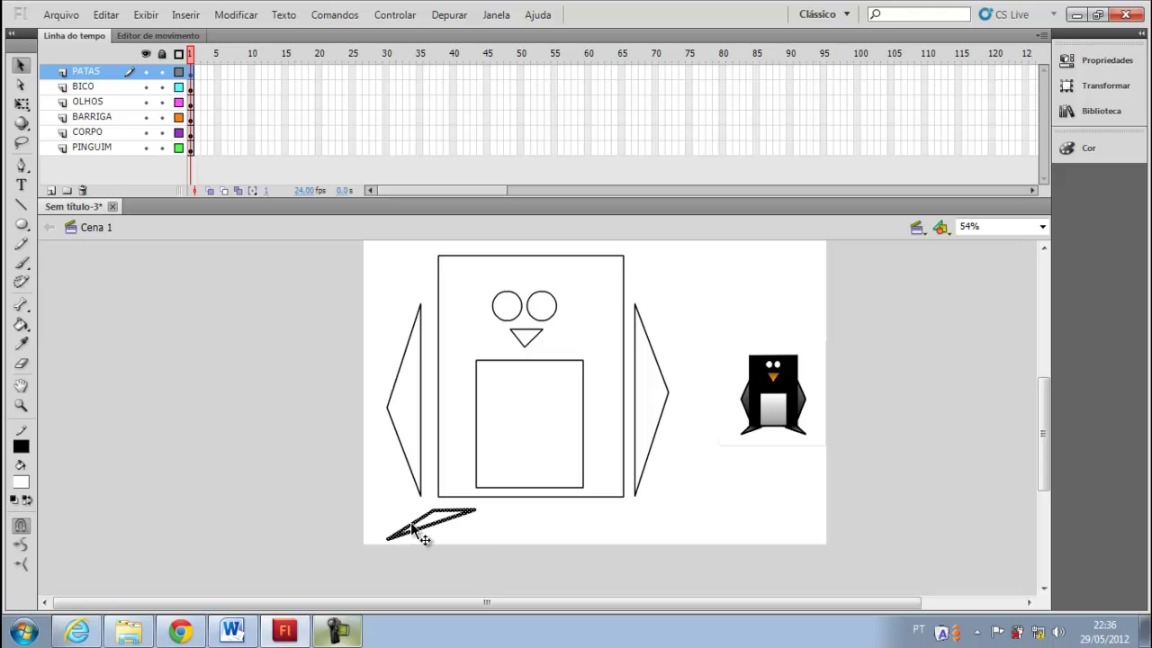
pyautogui.hotkey('ctrl', 'c')
pyautogui.hotkey('ctrl', 'v')
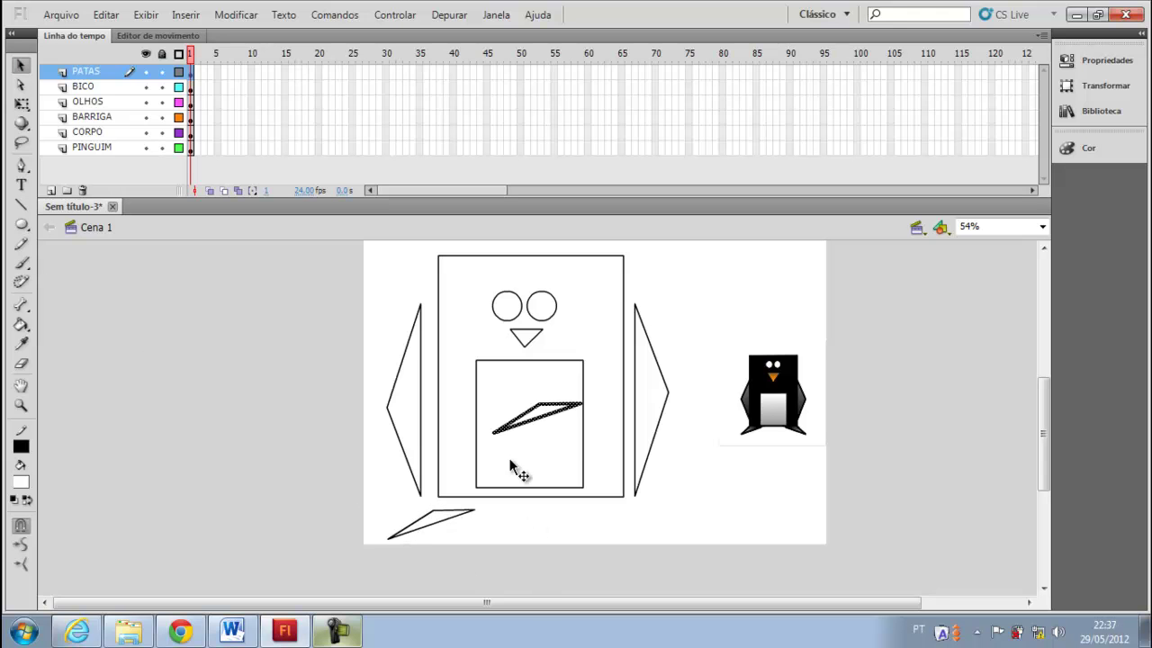
# Rotate the foot copy 180°, skew it 360°, and move it under the body's right side.
pyautogui.click(1105, 85)
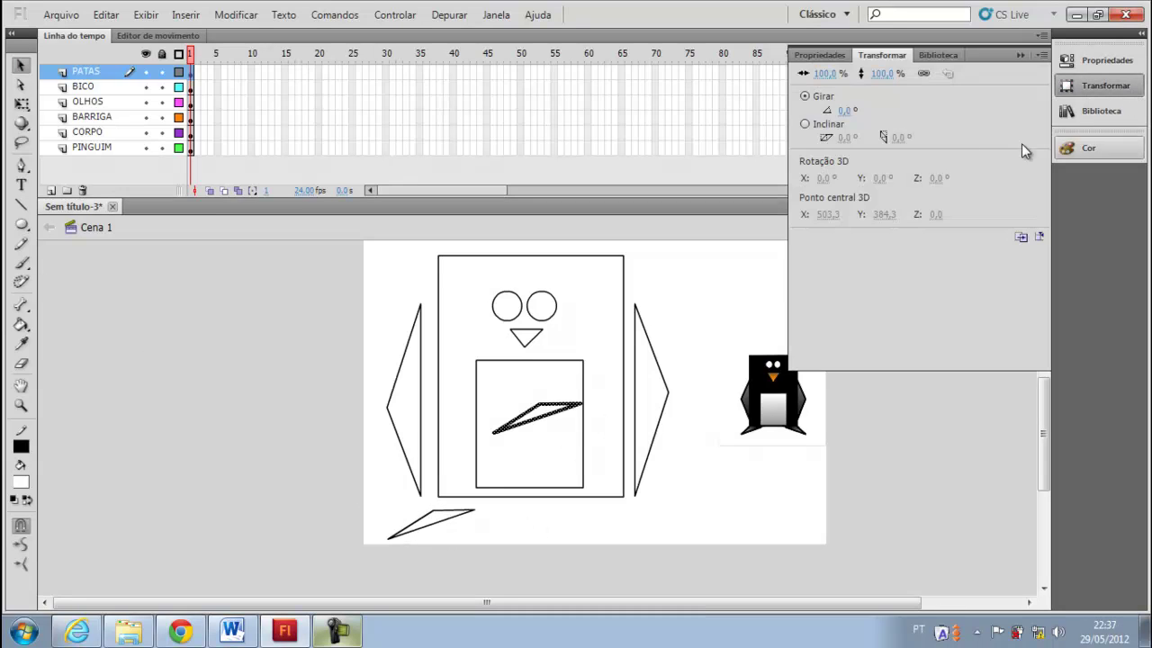
pyautogui.click(840, 110)
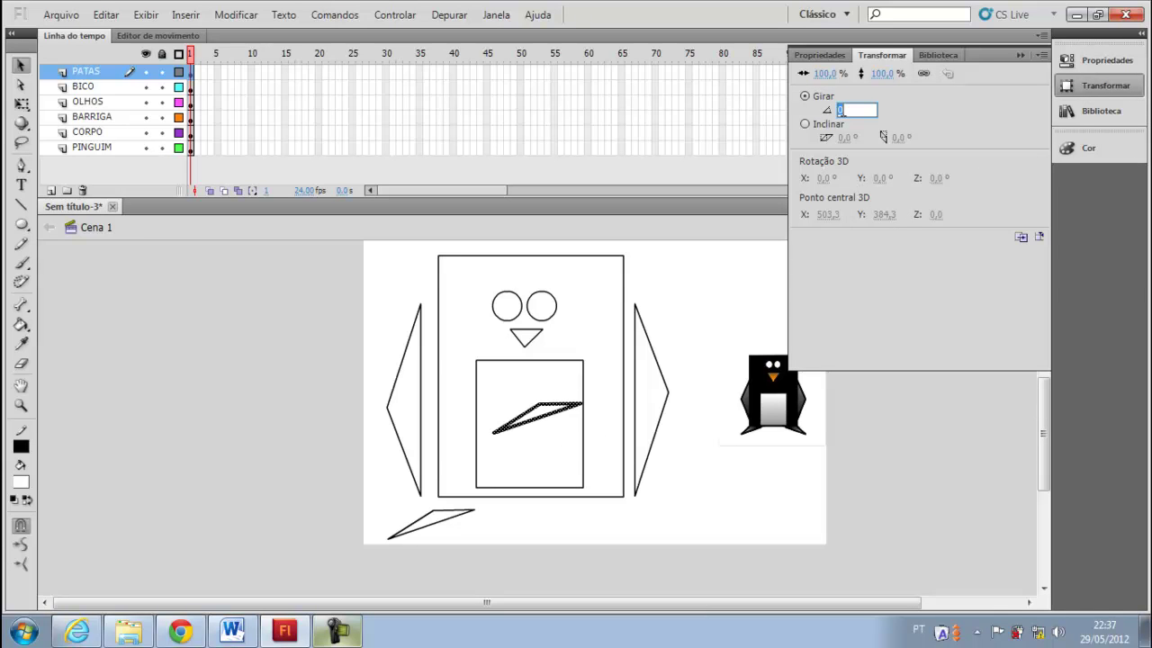
pyautogui.write('180')
pyautogui.press('Return')
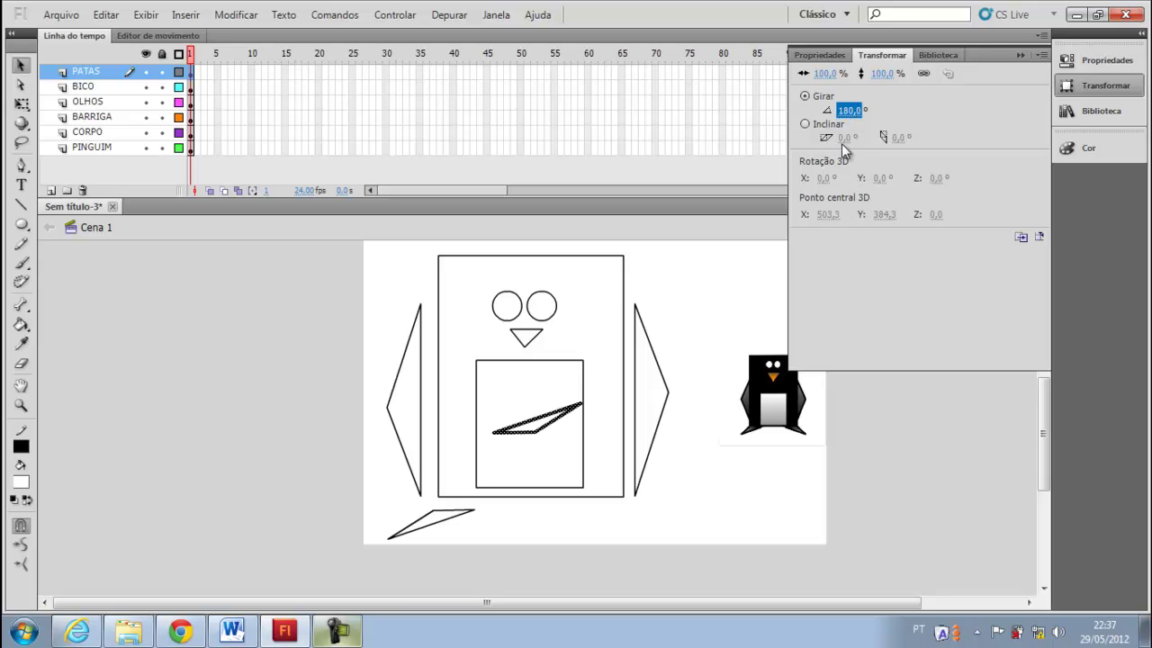
pyautogui.click(844, 137)
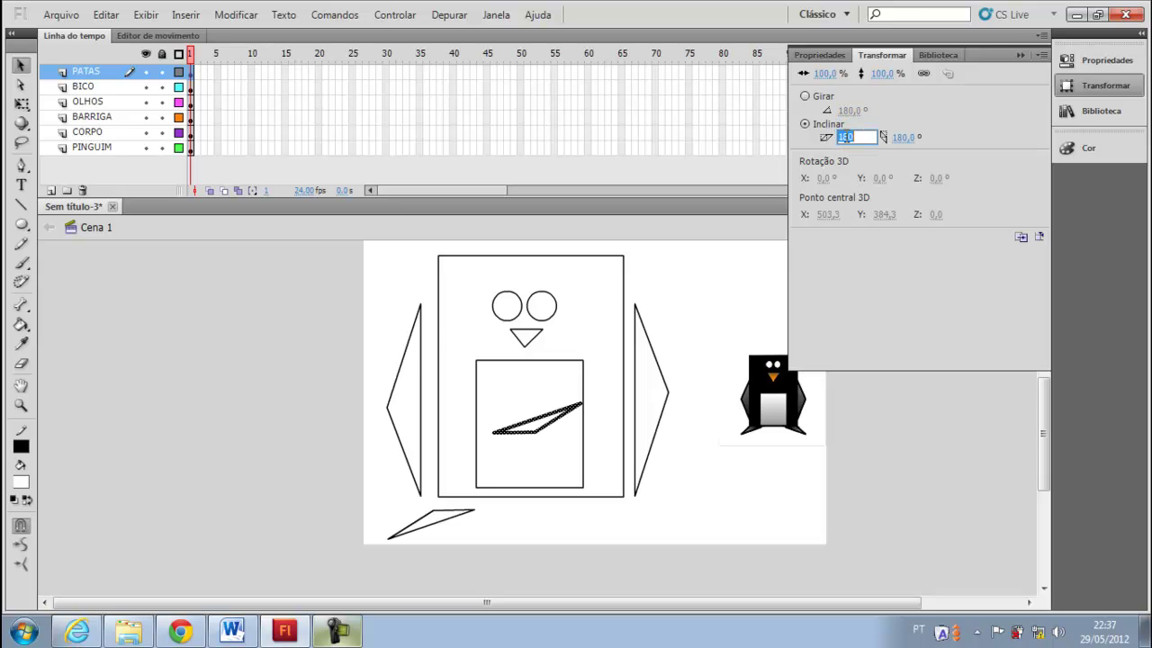
pyautogui.write('360,')
pyautogui.write('0')
pyautogui.press('Return')
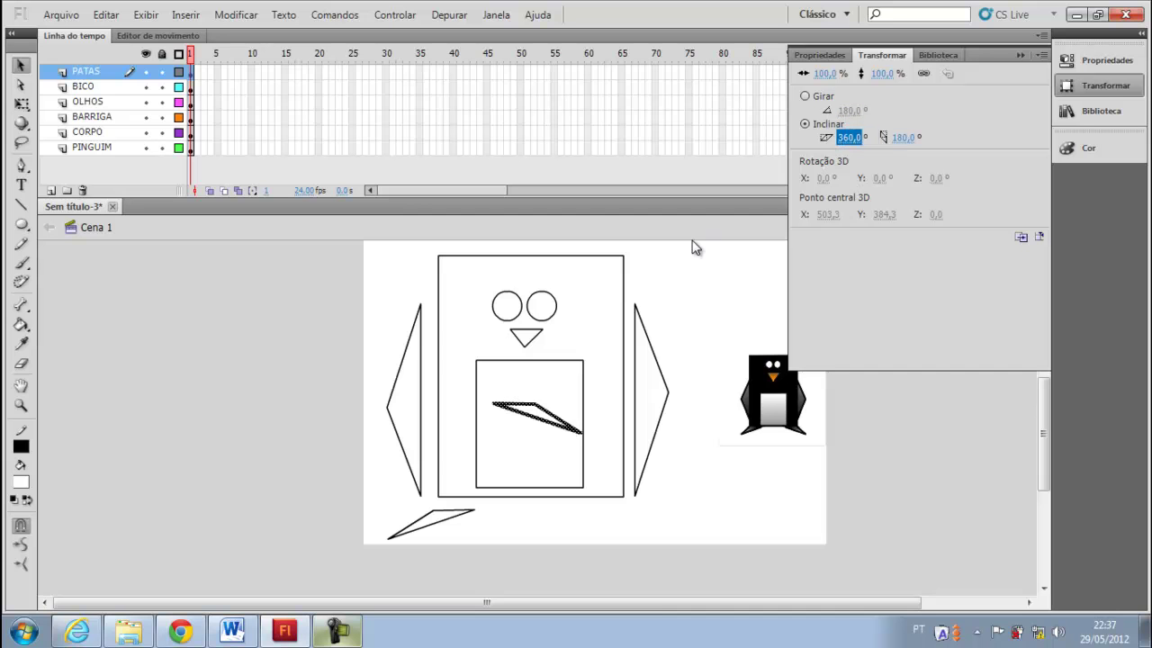
pyautogui.moveTo(579, 439); pyautogui.dragTo(664, 545)
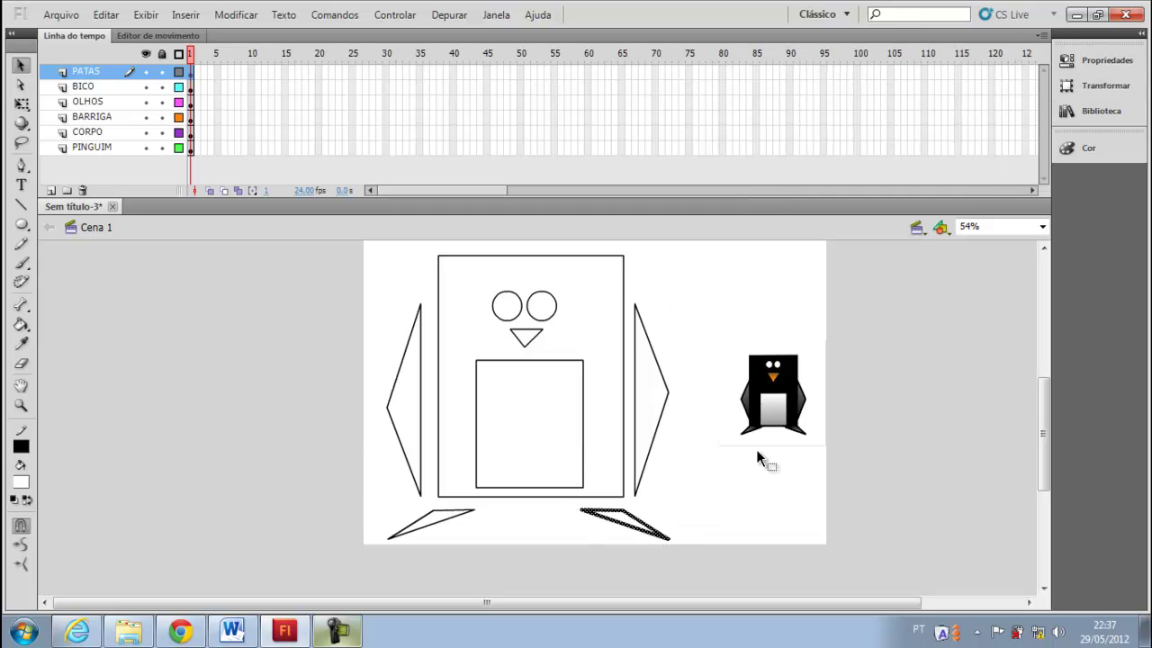
pyautogui.click(287, 377)
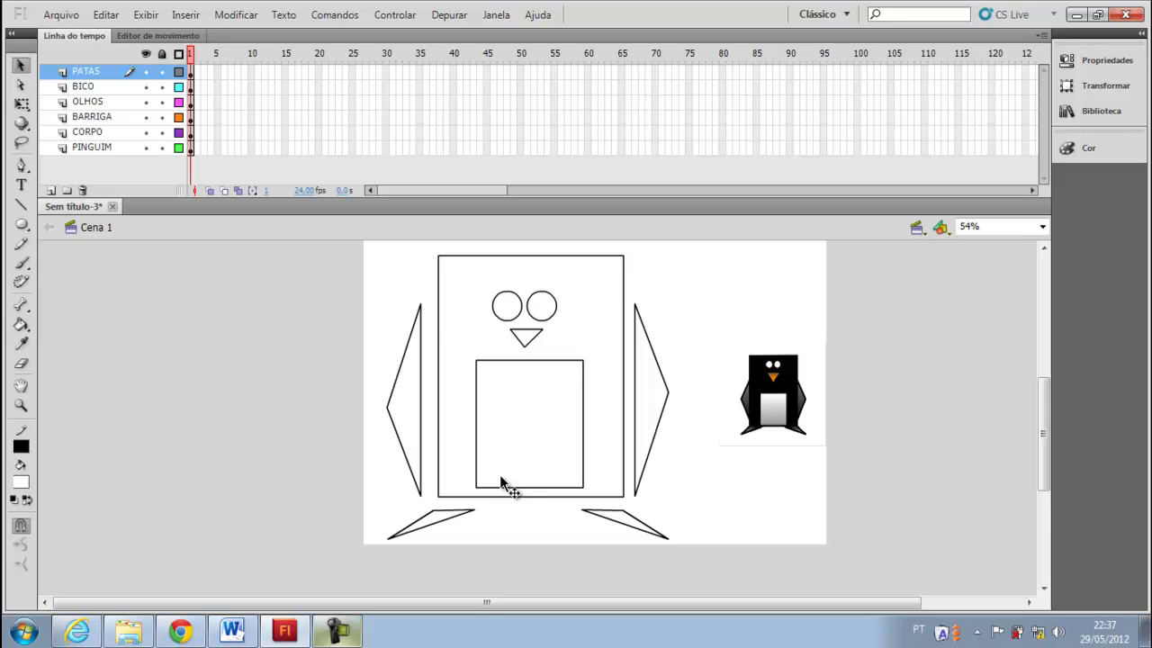